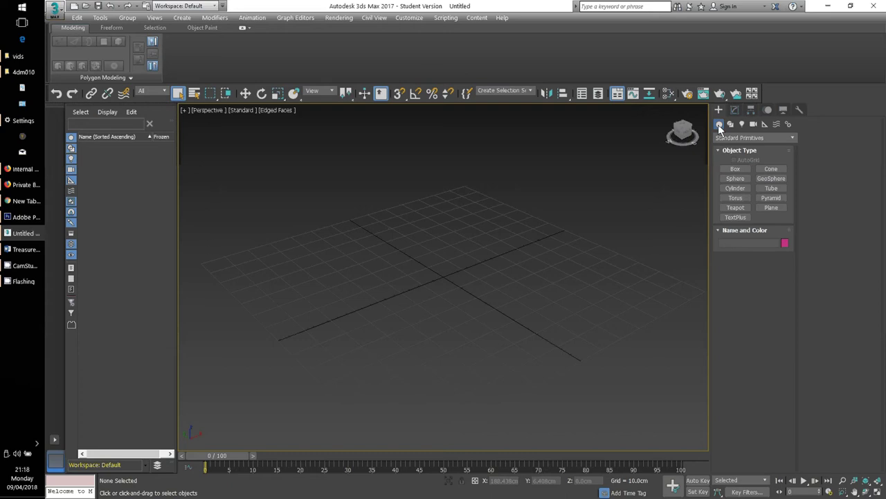
Create a box at the origin with length 40 cm, width 80 cm and height 30 cm using exact keyboard-entry values.
{"action": "left_click", "coordinate": [736, 169]}
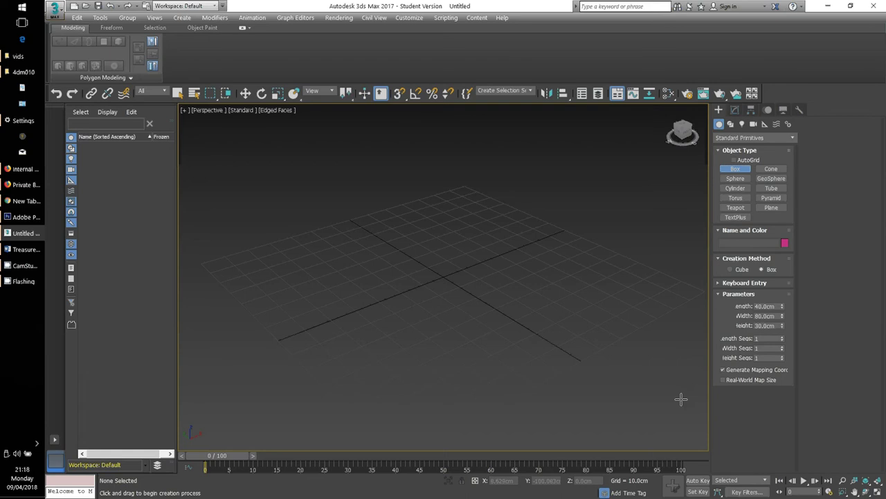
{"action": "left_click", "coordinate": [720, 283]}
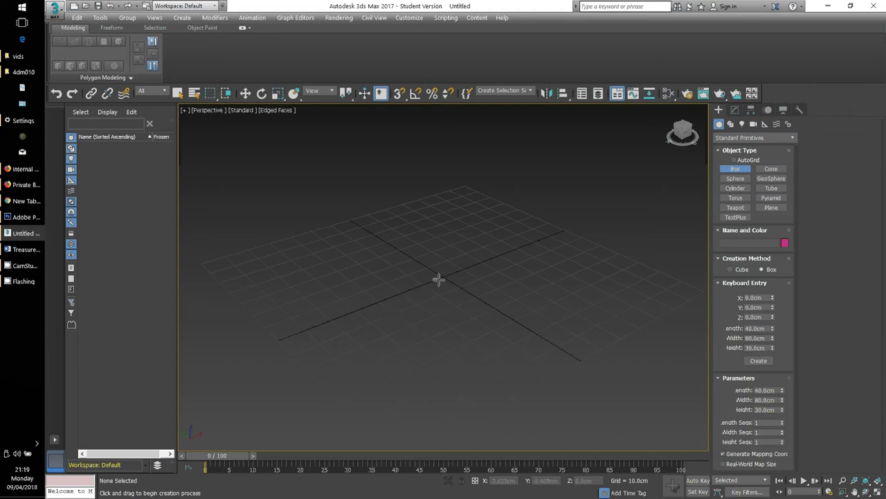
{"action": "left_click", "coordinate": [758, 361]}
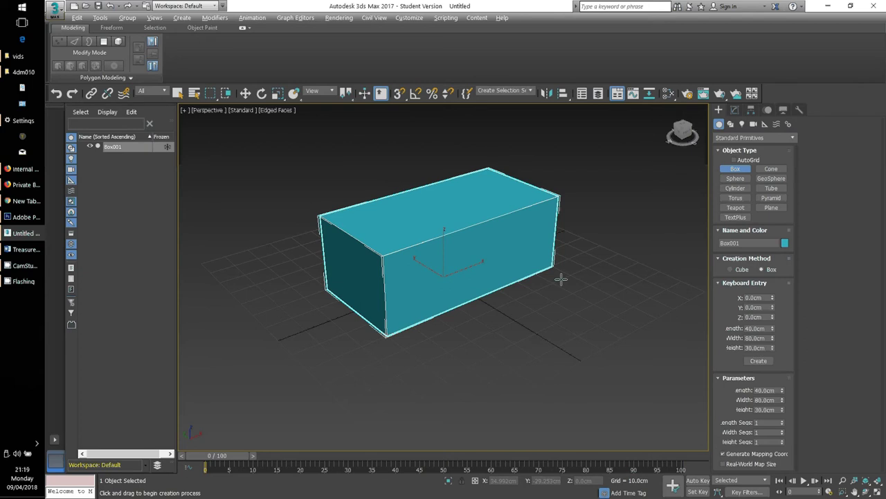
Convert the box to an Editable Poly.
{"action": "middle_click_drag", "start_coordinate": [561, 279], "coordinate": [553, 302], "text": "alt"}
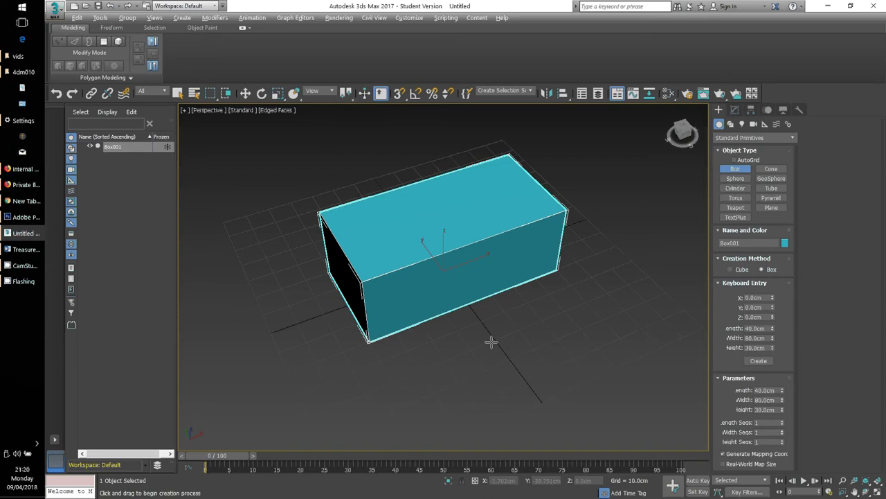
{"action": "mouse_move", "coordinate": [491, 342]}
{"action": "middle_mouse_down", "text": "alt"}
{"action": "mouse_move", "coordinate": [488, 326]}
{"action": "mouse_move", "coordinate": [492, 346]}
{"action": "mouse_move", "coordinate": [500, 338]}
{"action": "middle_mouse_up", "text": "alt"}
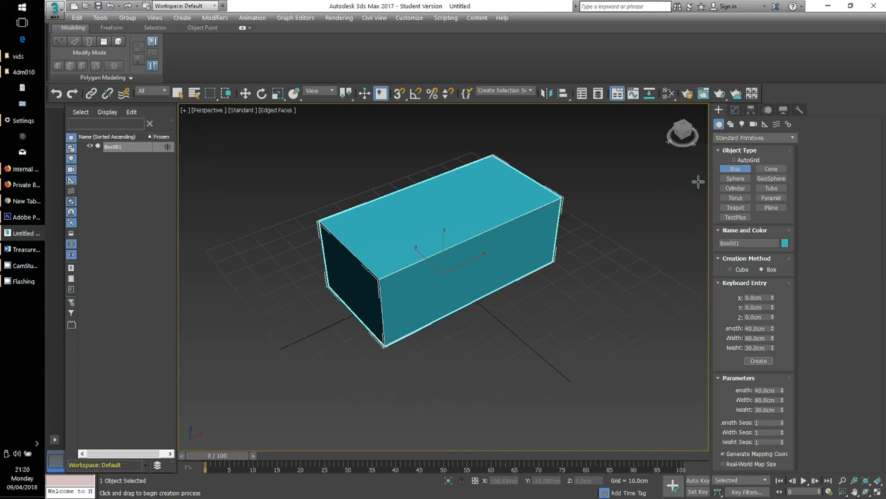
{"action": "left_click", "coordinate": [734, 110]}
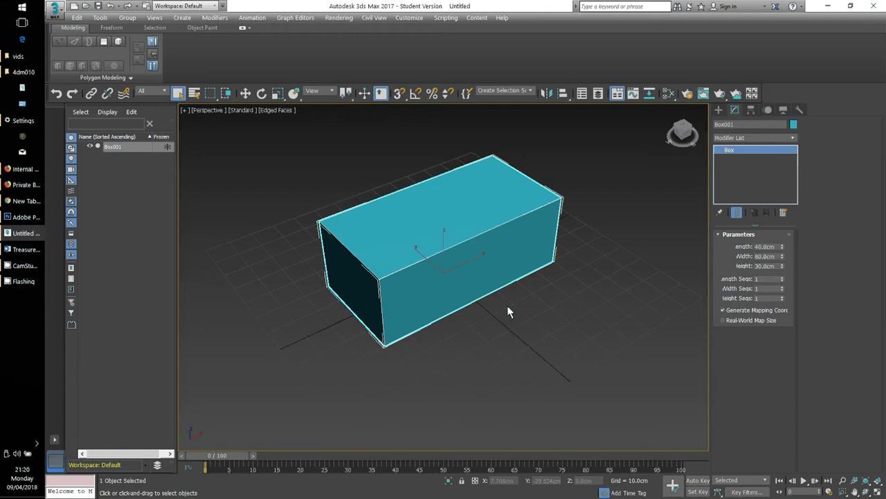
{"action": "right_click", "coordinate": [742, 151]}
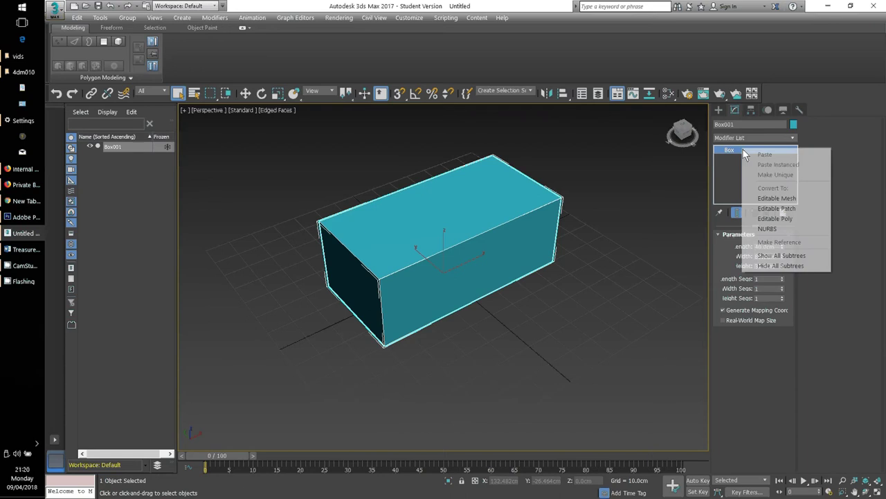
{"action": "left_click", "coordinate": [784, 218]}
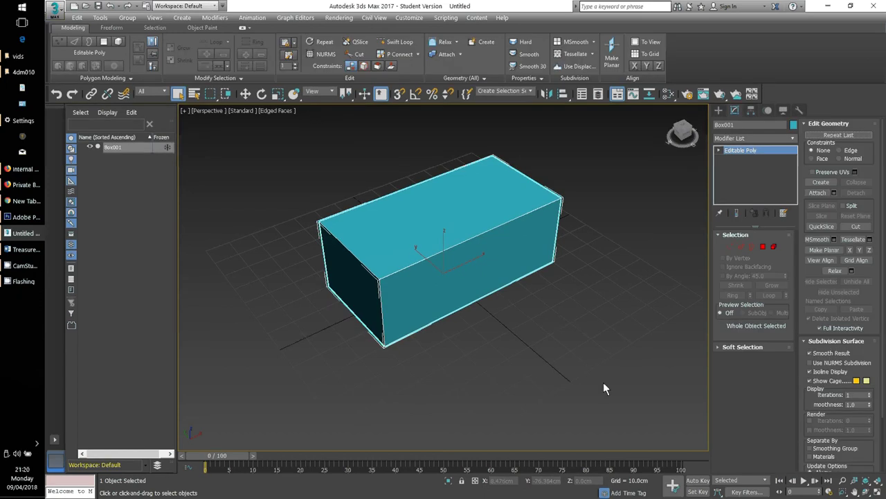
Delete the box's top polygon to leave it open.
{"action": "left_click", "coordinate": [763, 248]}
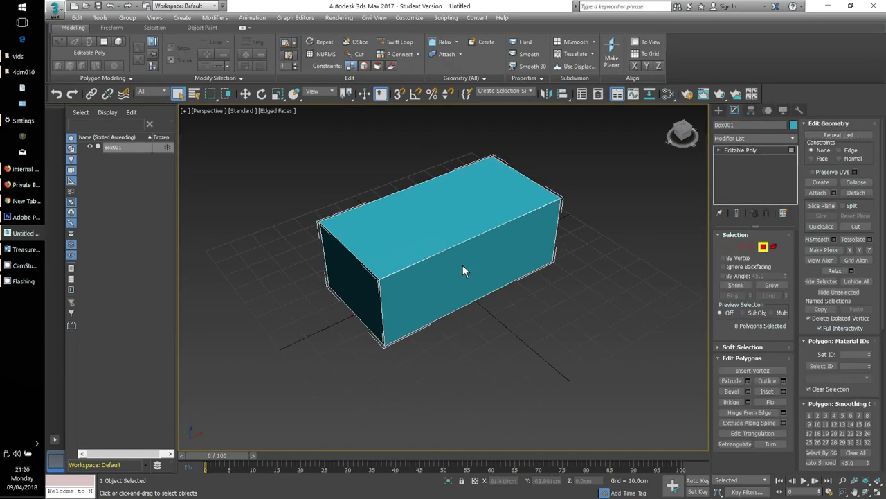
{"action": "left_click", "coordinate": [443, 222]}
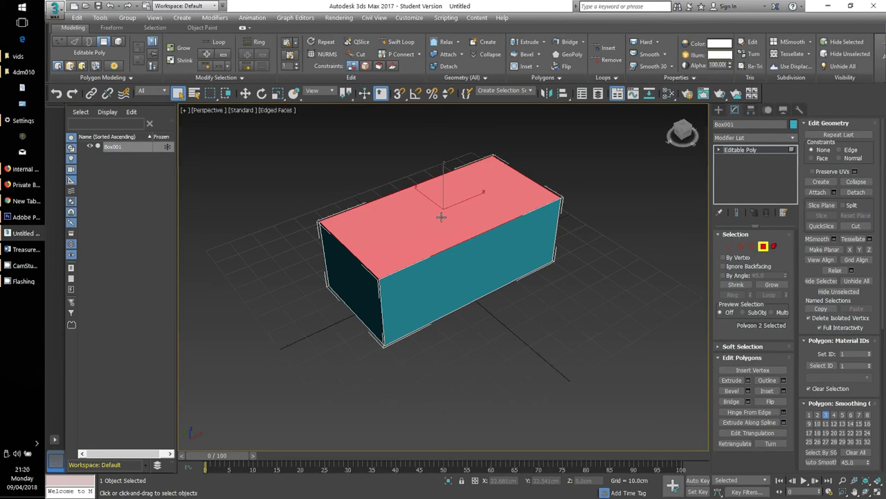
{"action": "key", "text": "Delete"}
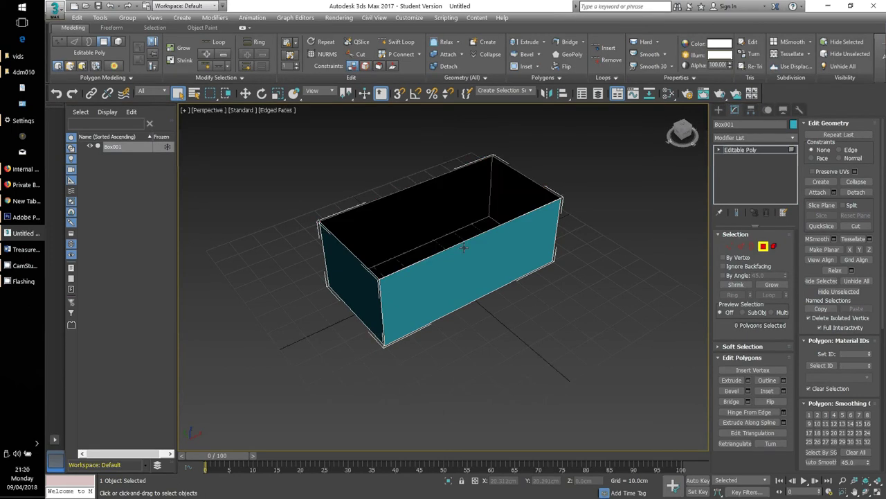
Add a Shell modifier to the open box with an inner amount of 3.0 cm and an outer amount of 0.0 cm.
{"action": "middle_click_drag", "start_coordinate": [464, 247], "coordinate": [498, 271], "text": "alt"}
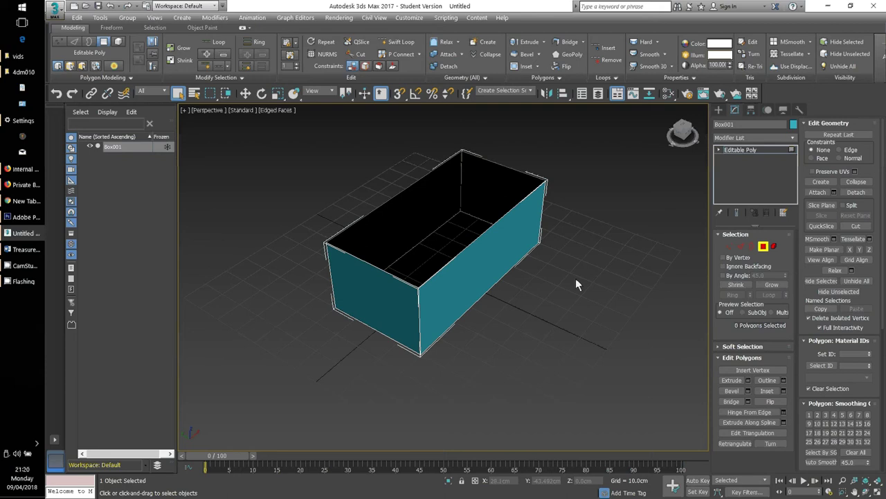
{"action": "left_click", "coordinate": [792, 139]}
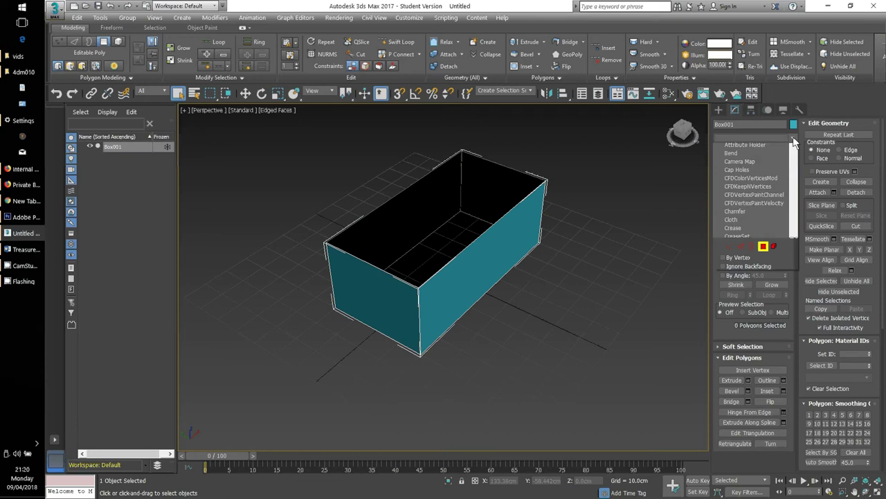
{"action": "left_click_drag", "start_coordinate": [800, 243], "coordinate": [801, 330]}
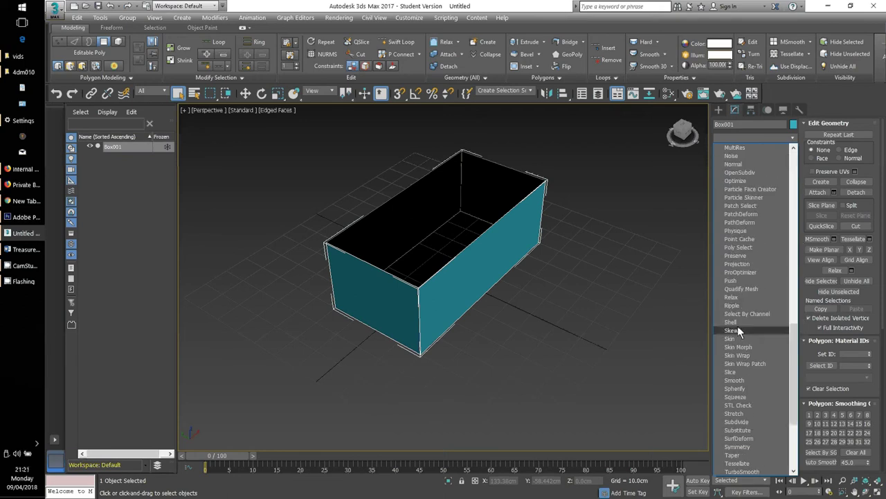
{"action": "left_click", "coordinate": [738, 322]}
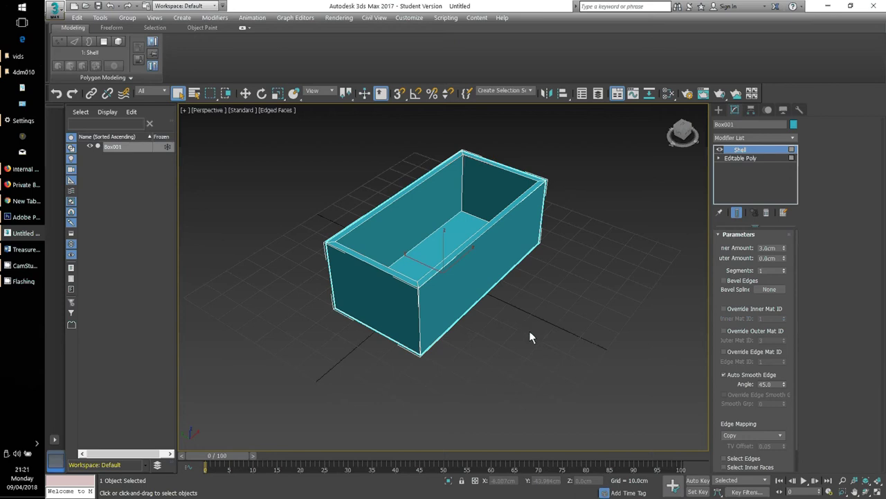
{"action": "scroll", "coordinate": [777, 324], "scroll_direction": "down", "scroll_amount": 1}
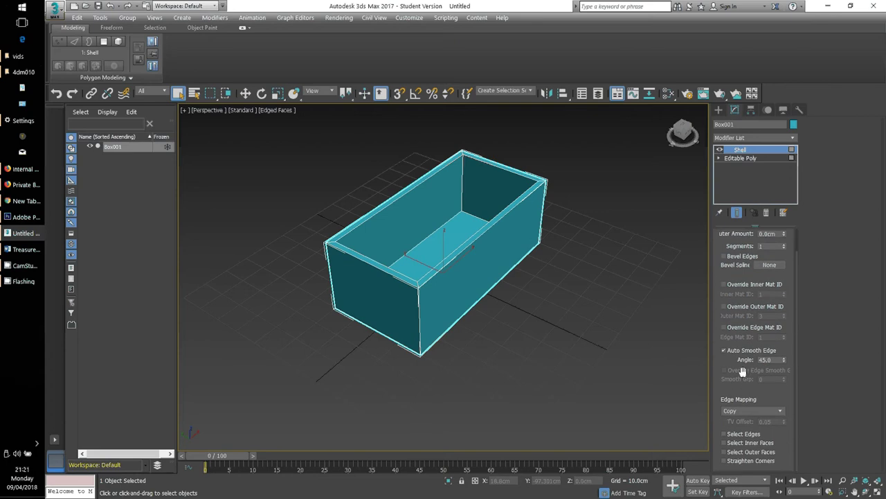
{"action": "scroll", "coordinate": [742, 372], "scroll_direction": "up", "scroll_amount": 1}
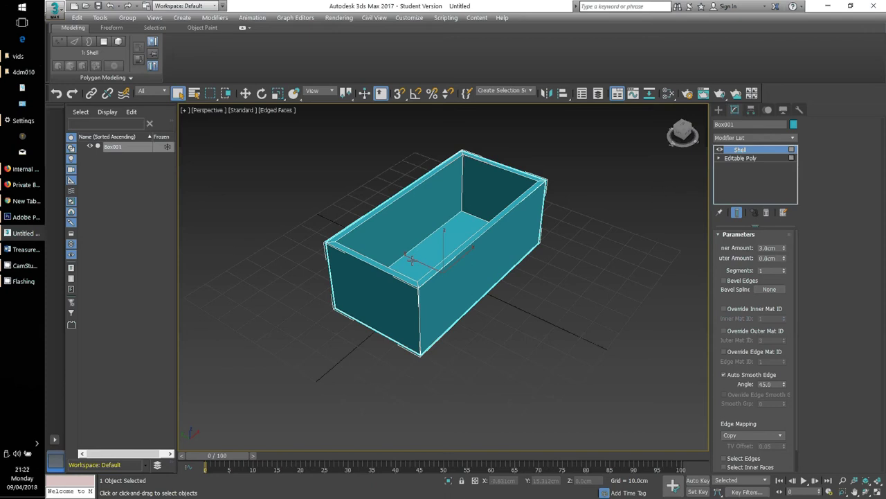
Collapse the box's whole modifier stack, suppressing the warning for future use, and convert the result back to an Editable Poly.
{"action": "right_click", "coordinate": [766, 150]}
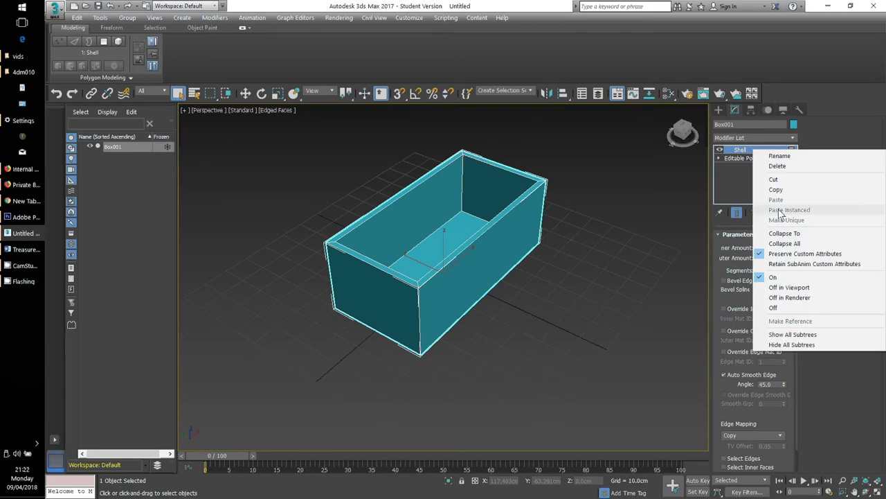
{"action": "left_click", "coordinate": [784, 243]}
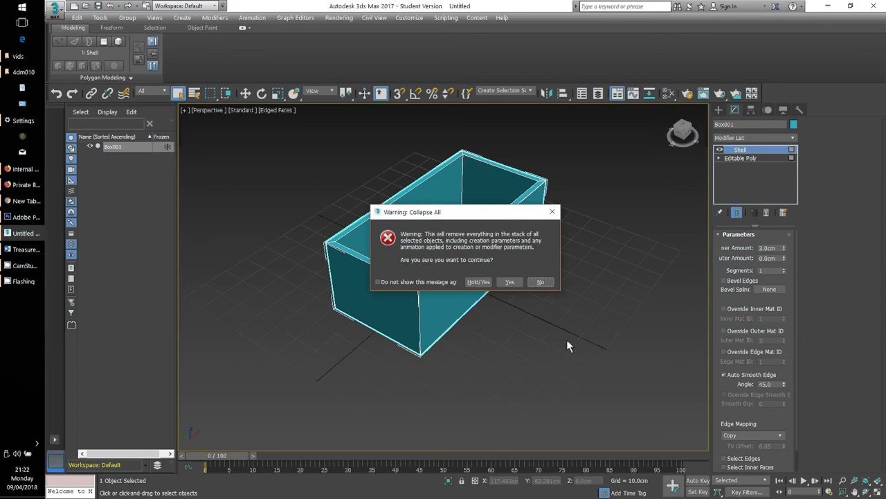
{"action": "left_click", "coordinate": [380, 282]}
{"action": "left_click", "coordinate": [509, 282]}
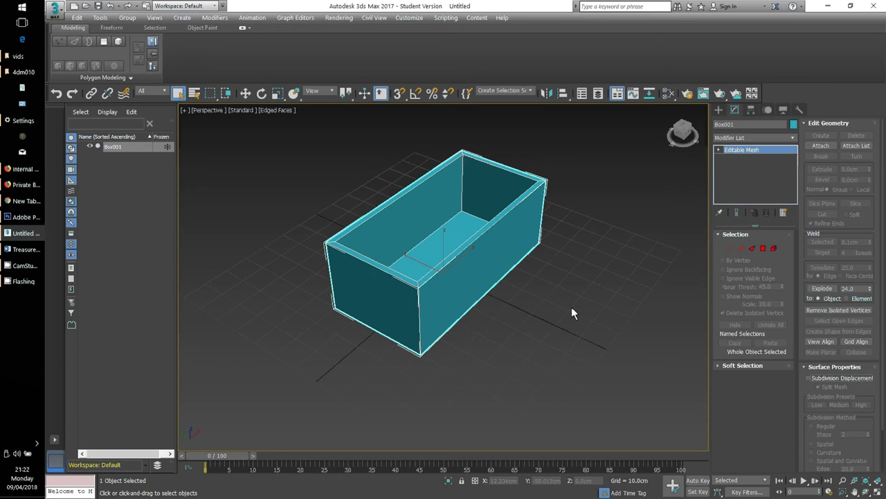
{"action": "right_click", "coordinate": [758, 150]}
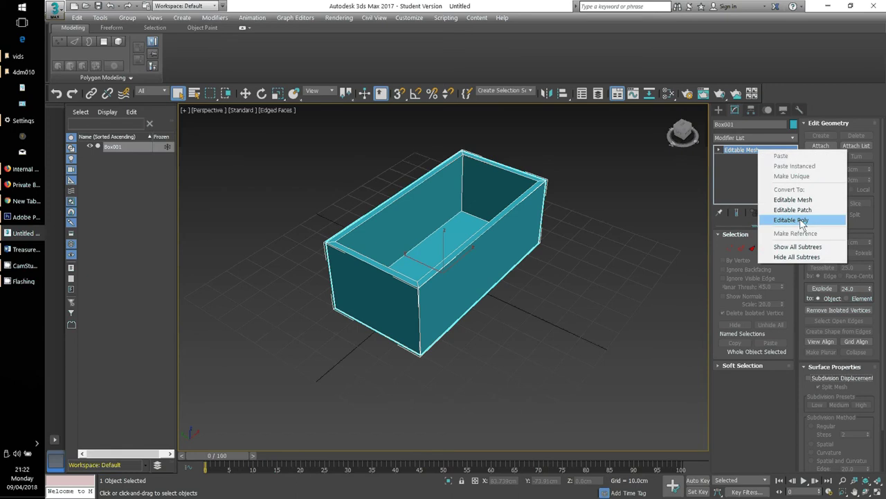
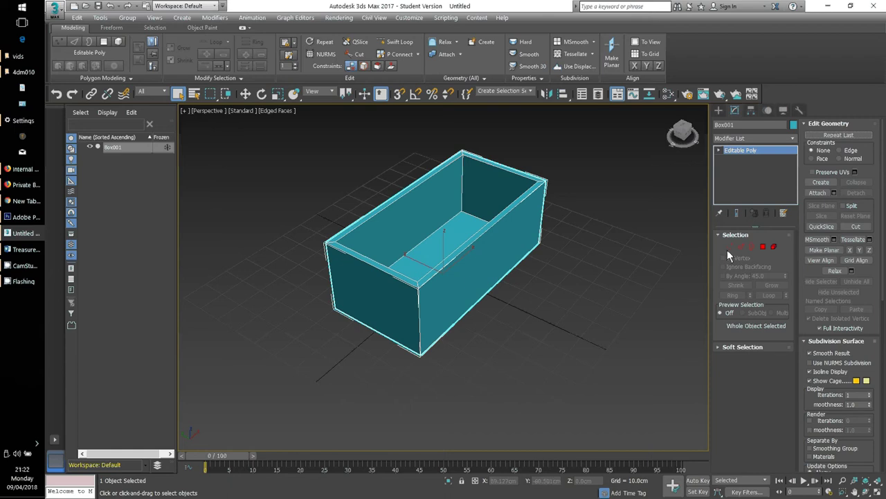
Select the four outer side polygons of the hollow box together.
{"action": "left_click", "coordinate": [762, 245]}
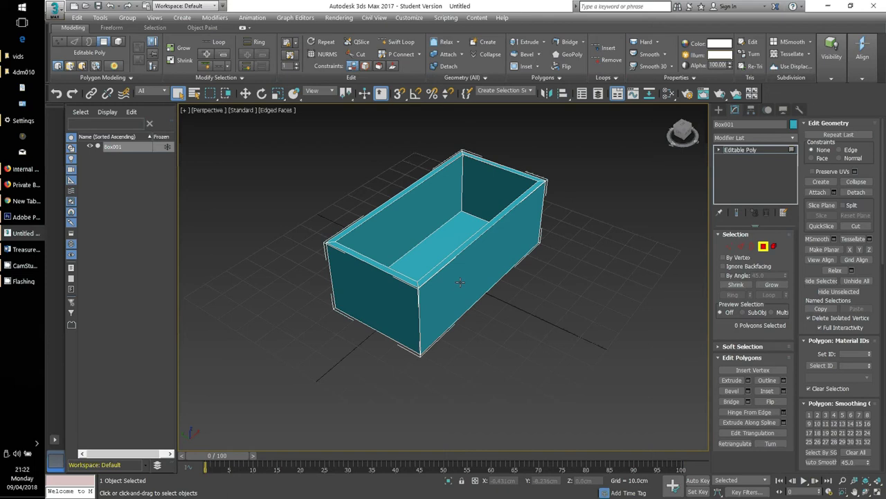
{"action": "left_click", "coordinate": [460, 282]}
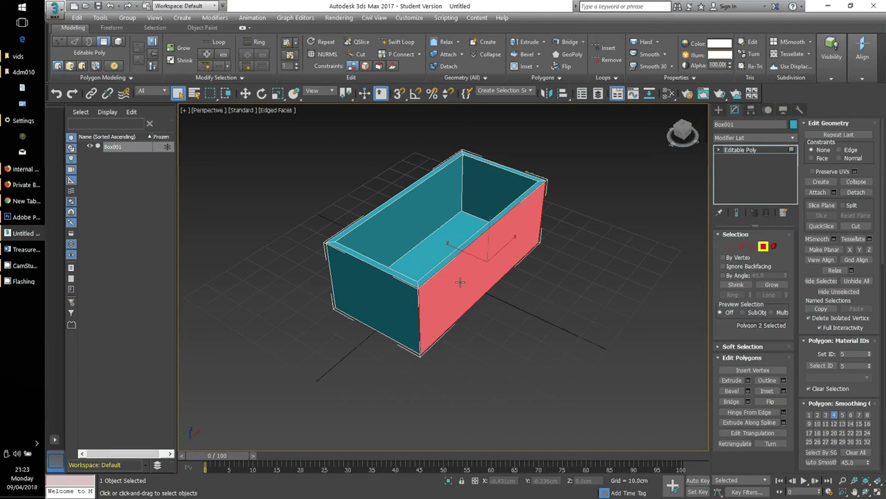
{"action": "left_click", "coordinate": [380, 302], "text": "ctrl"}
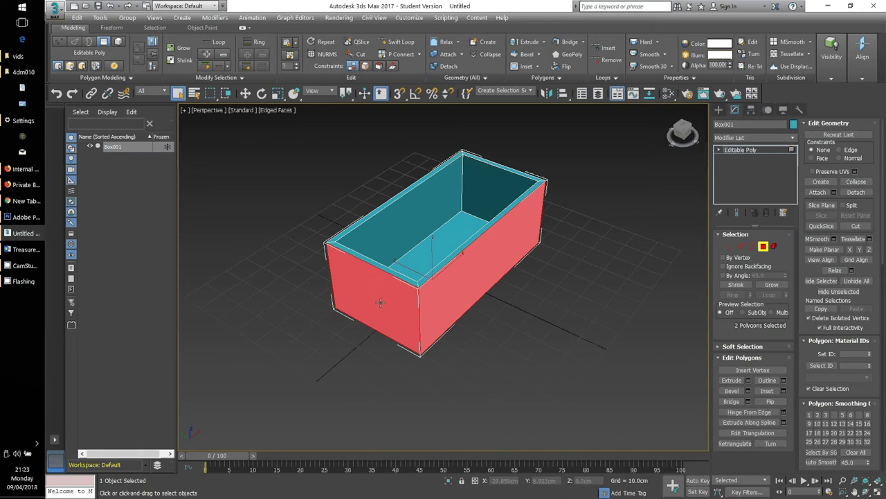
{"action": "middle_click_drag", "start_coordinate": [380, 303], "coordinate": [463, 301]}
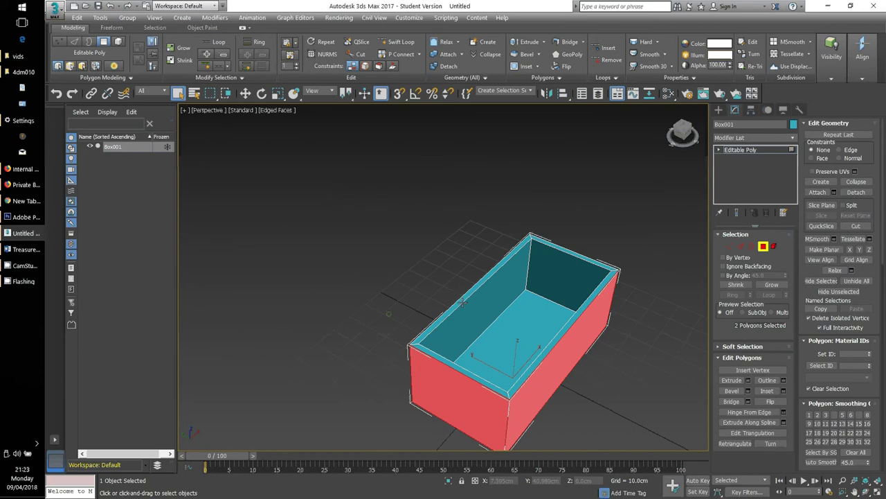
{"action": "middle_click_drag", "start_coordinate": [613, 399], "coordinate": [564, 356]}
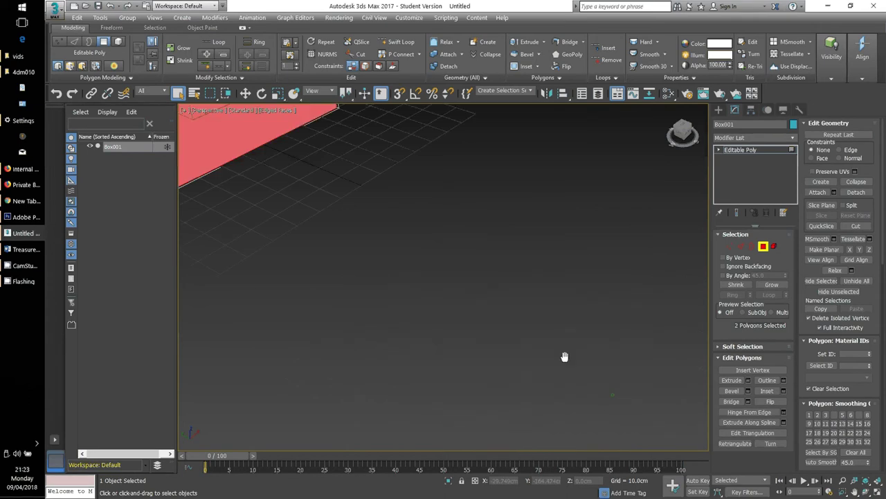
{"action": "scroll", "coordinate": [564, 356], "scroll_direction": "down", "scroll_amount": 8}
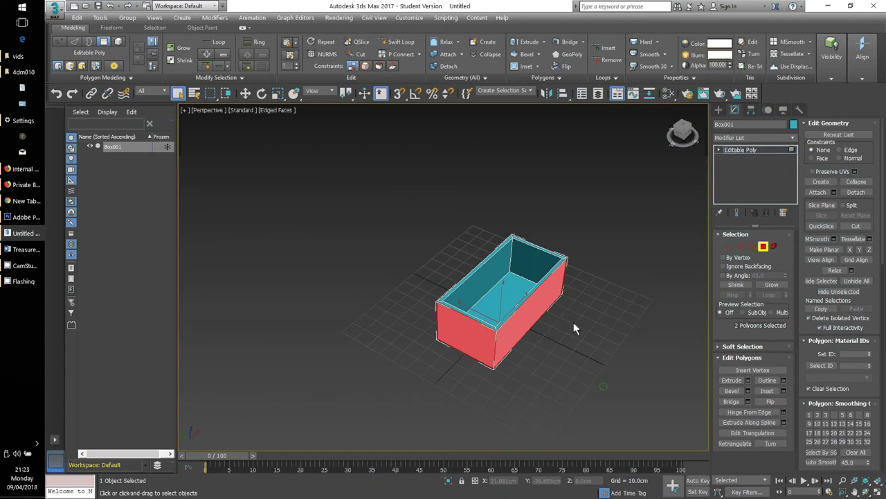
{"action": "middle_click_drag", "start_coordinate": [526, 379], "coordinate": [455, 401]}
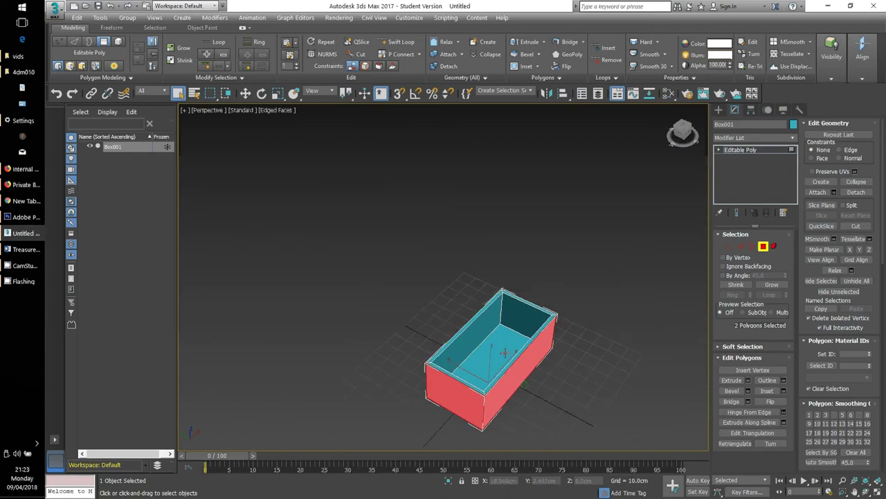
{"action": "middle_click_drag", "start_coordinate": [583, 360], "coordinate": [574, 277]}
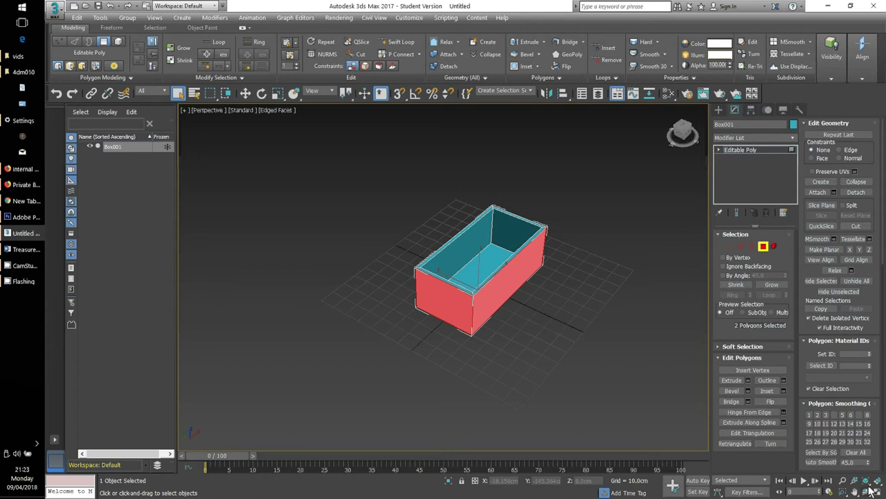
{"action": "key", "text": "ctrl+r"}
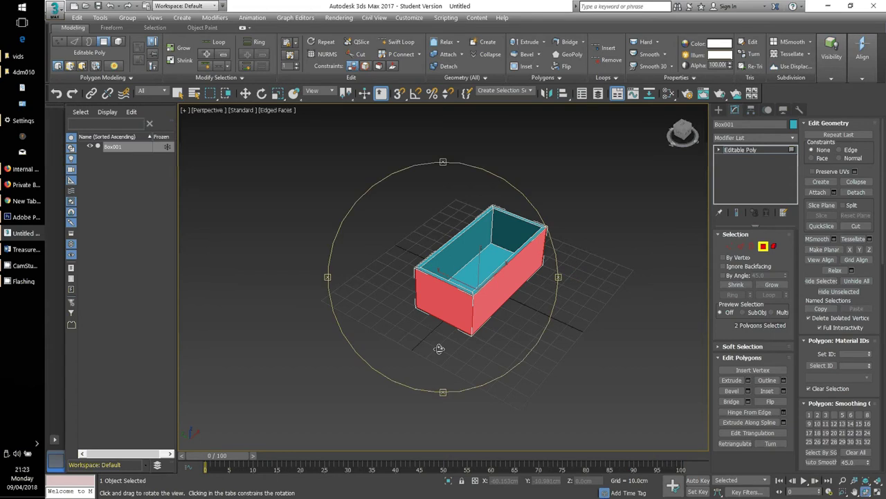
{"action": "left_click_drag", "start_coordinate": [438, 384], "coordinate": [497, 330]}
{"action": "right_click", "coordinate": [497, 330]}
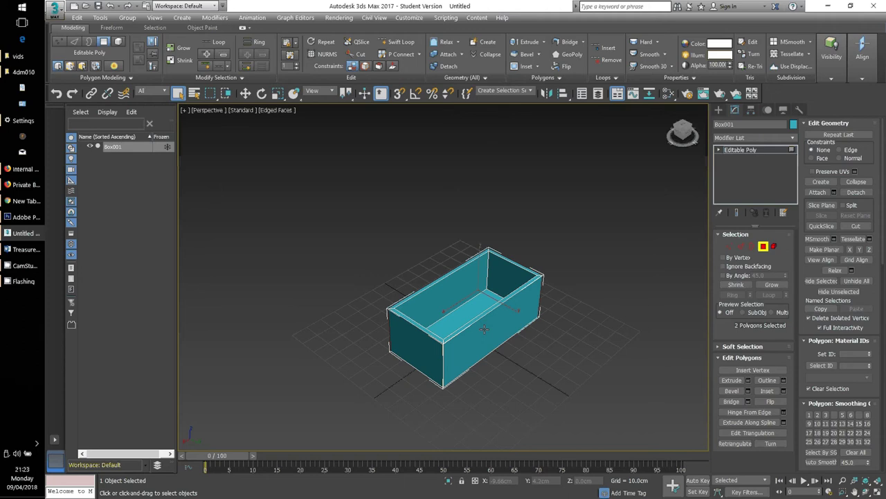
{"action": "left_click", "coordinate": [484, 329], "text": "ctrl"}
{"action": "left_click", "coordinate": [405, 342], "text": "ctrl"}
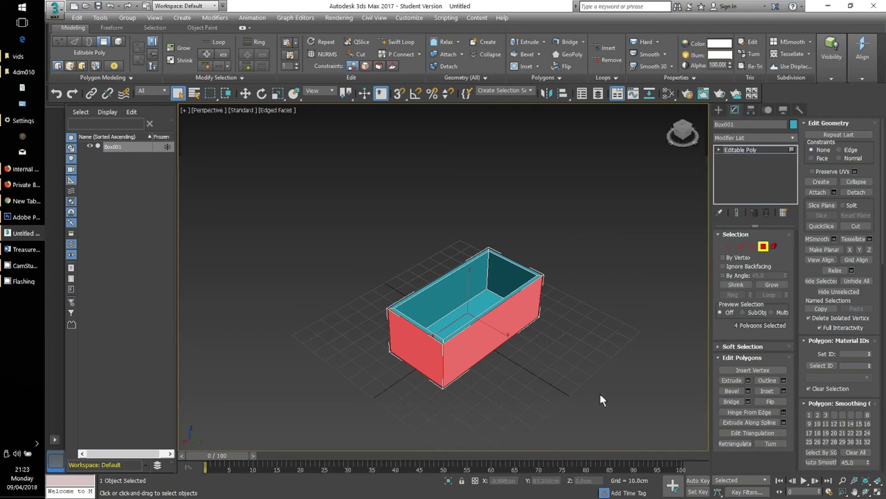
Inset the four selected outer side polygons By Polygon with an amount of 5.0 cm.
{"action": "left_click", "coordinate": [538, 65]}
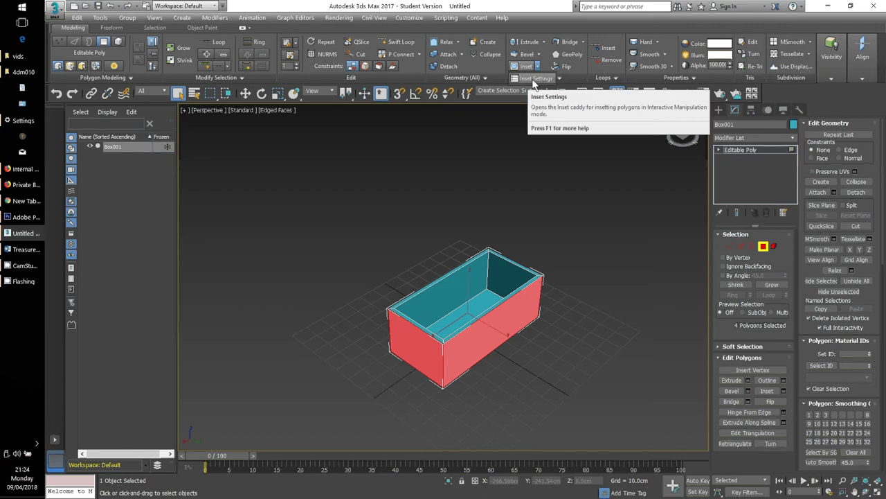
{"action": "left_click", "coordinate": [533, 79]}
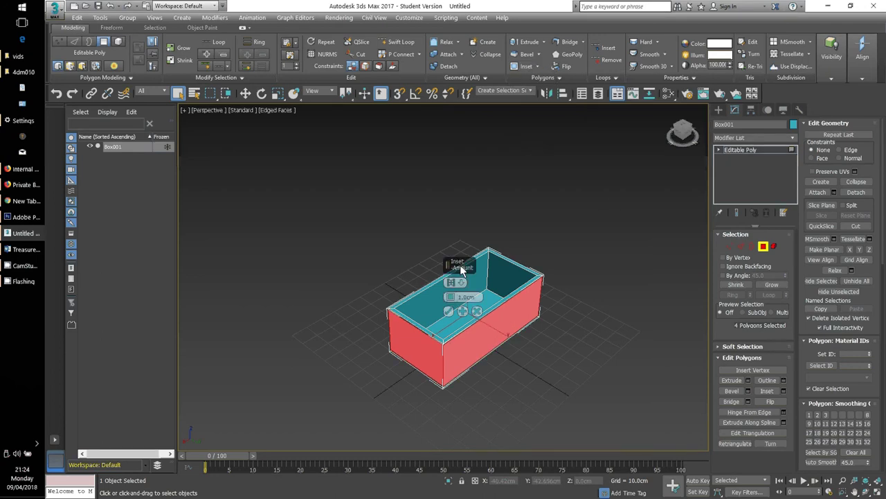
{"action": "left_click_drag", "start_coordinate": [460, 264], "coordinate": [644, 229]}
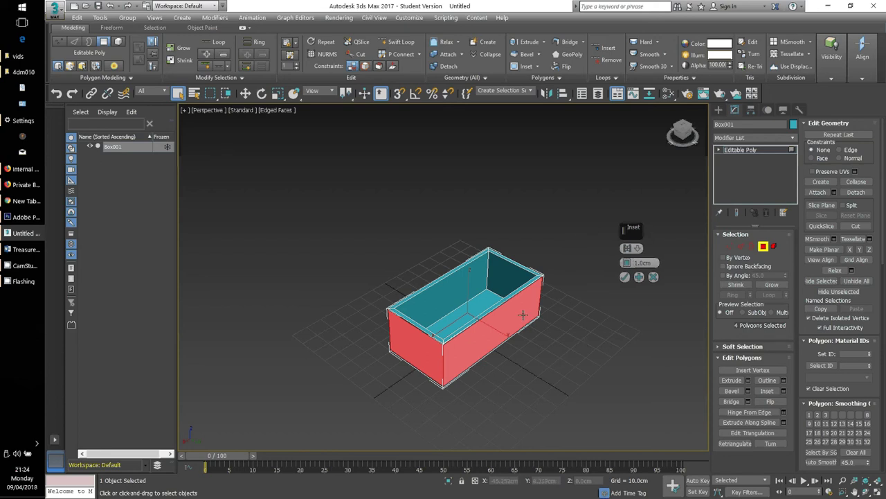
{"action": "left_click", "coordinate": [638, 249]}
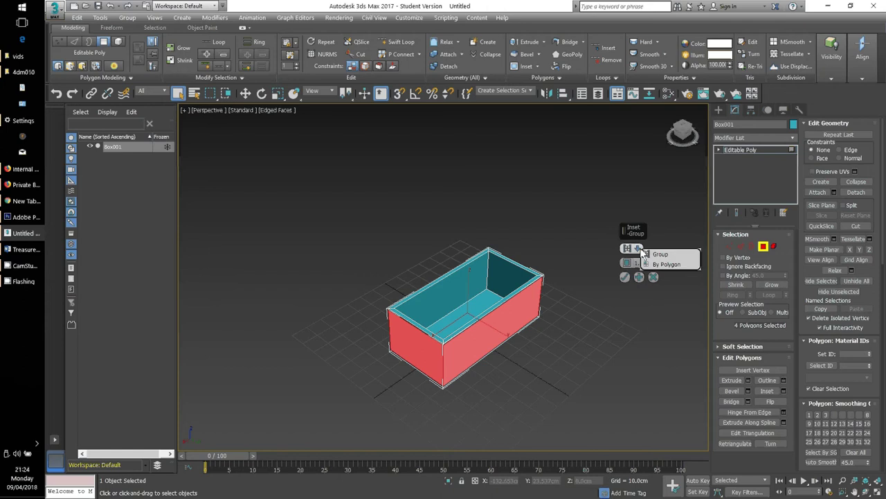
{"action": "left_click", "coordinate": [656, 254]}
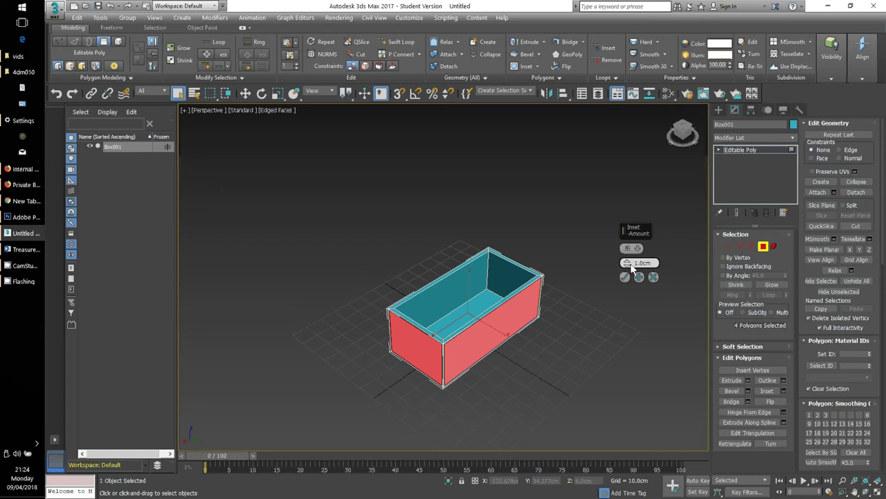
{"action": "double_click", "coordinate": [651, 263]}
{"action": "type", "text": "5"}
{"action": "key", "text": "Return"}
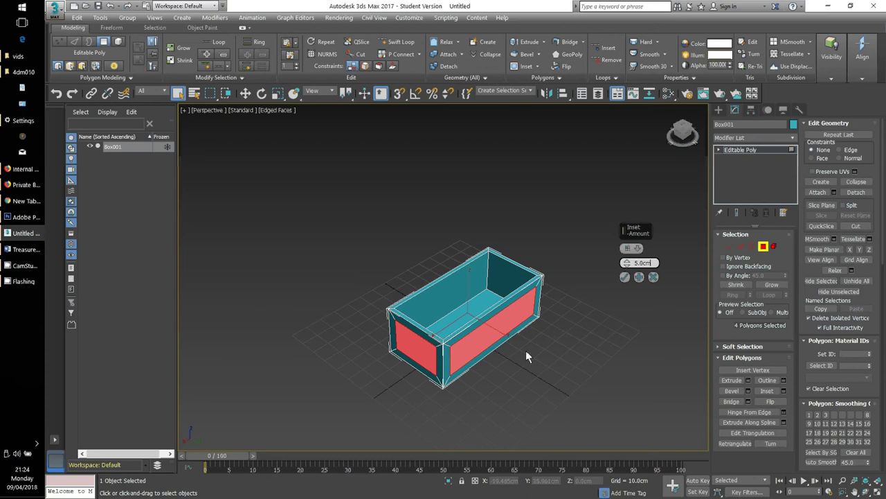
{"action": "mouse_move", "coordinate": [550, 348]}
{"action": "middle_mouse_down", "text": "alt"}
{"action": "mouse_move", "coordinate": [461, 355]}
{"action": "mouse_move", "coordinate": [349, 303]}
{"action": "mouse_move", "coordinate": [581, 353]}
{"action": "mouse_move", "coordinate": [522, 357]}
{"action": "mouse_move", "coordinate": [551, 365]}
{"action": "middle_mouse_up", "text": "alt"}
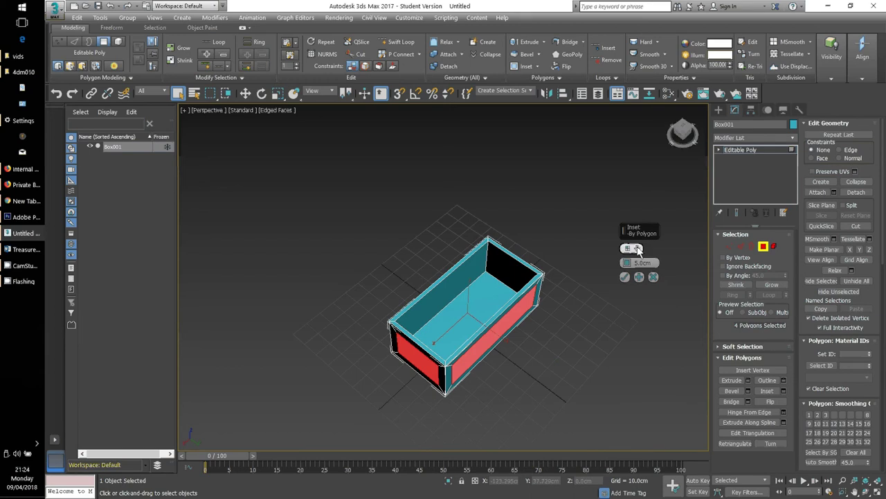
{"action": "left_click_drag", "start_coordinate": [626, 248], "coordinate": [650, 263]}
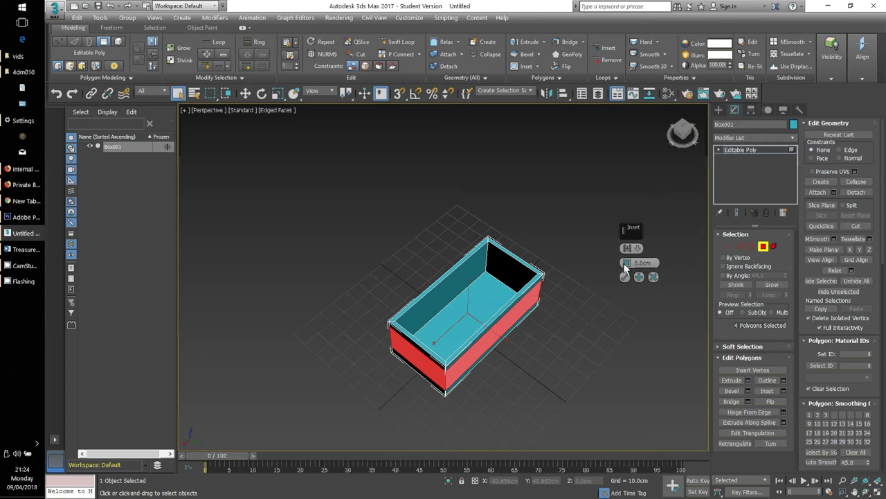
{"action": "left_click_drag", "start_coordinate": [638, 247], "coordinate": [652, 264]}
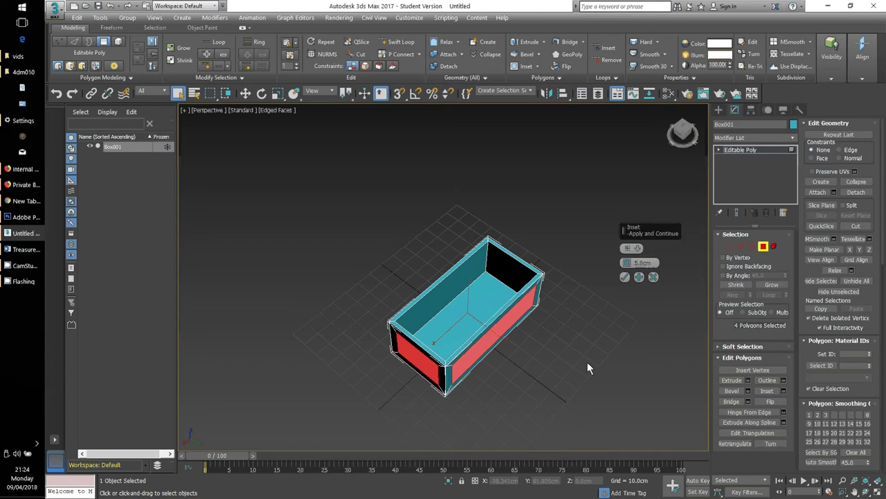
{"action": "left_click", "coordinate": [624, 276]}
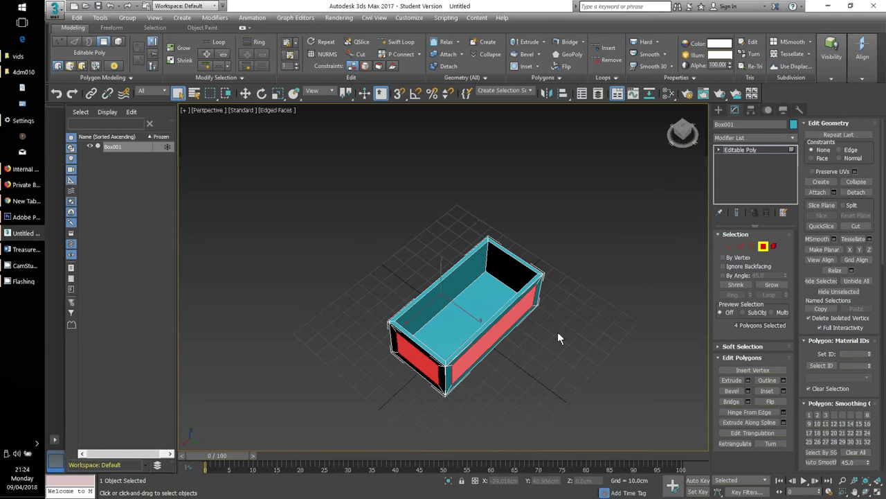
Extrude the four inset side panels By Polygon with a height of -0.5 cm to recess them.
{"action": "mouse_move", "coordinate": [548, 372]}
{"action": "middle_mouse_down", "text": "alt"}
{"action": "mouse_move", "coordinate": [581, 326]}
{"action": "mouse_move", "coordinate": [554, 374]}
{"action": "mouse_move", "coordinate": [470, 363]}
{"action": "mouse_move", "coordinate": [522, 320]}
{"action": "mouse_move", "coordinate": [547, 340]}
{"action": "mouse_move", "coordinate": [553, 363]}
{"action": "middle_mouse_up", "text": "alt"}
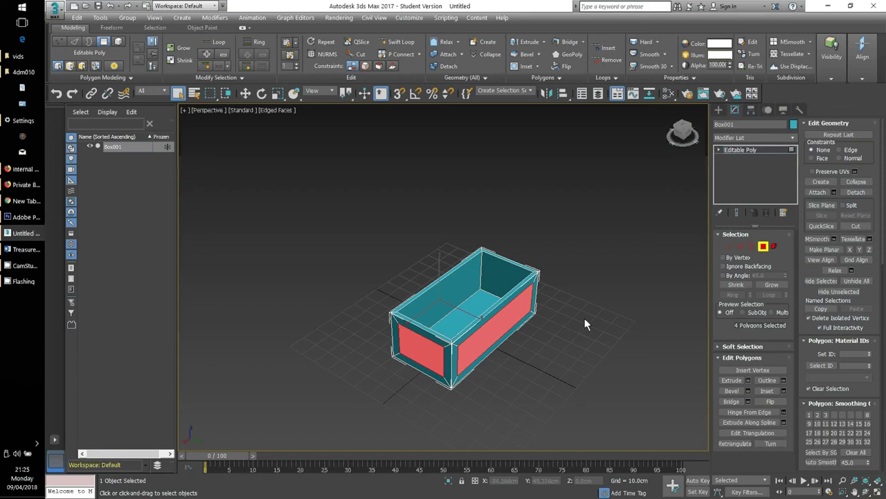
{"action": "left_click", "coordinate": [544, 42]}
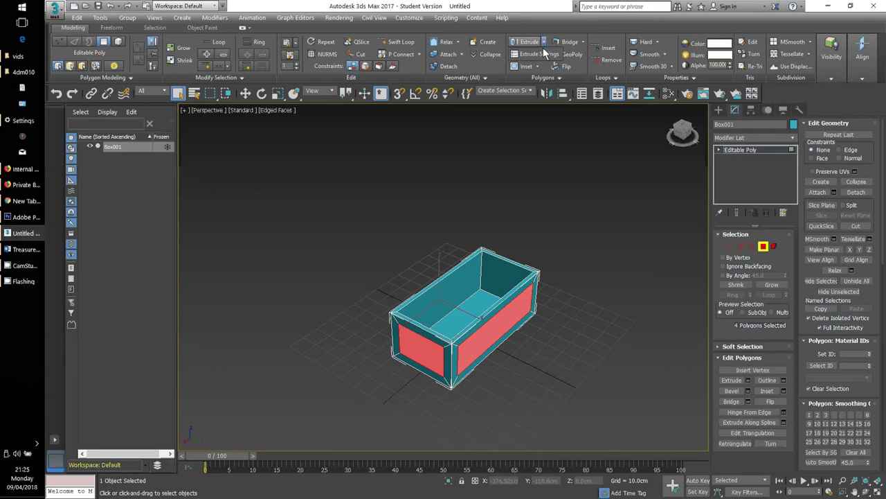
{"action": "left_click", "coordinate": [542, 55]}
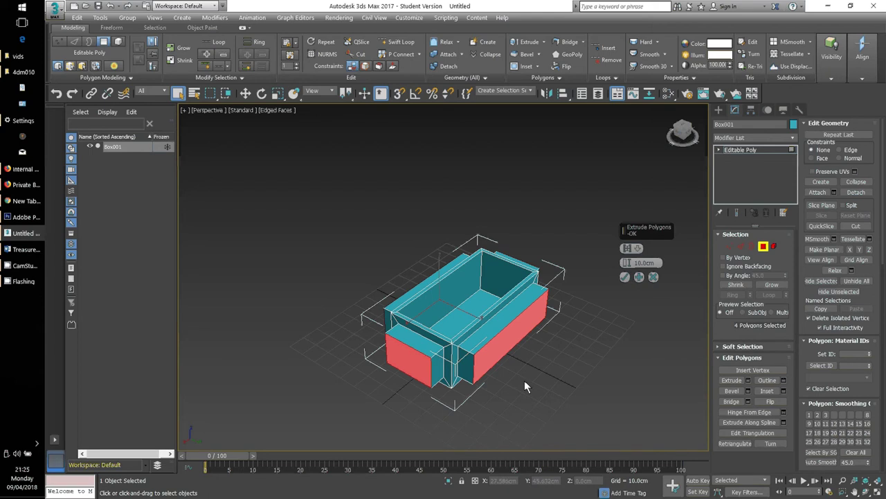
{"action": "double_click", "coordinate": [655, 263]}
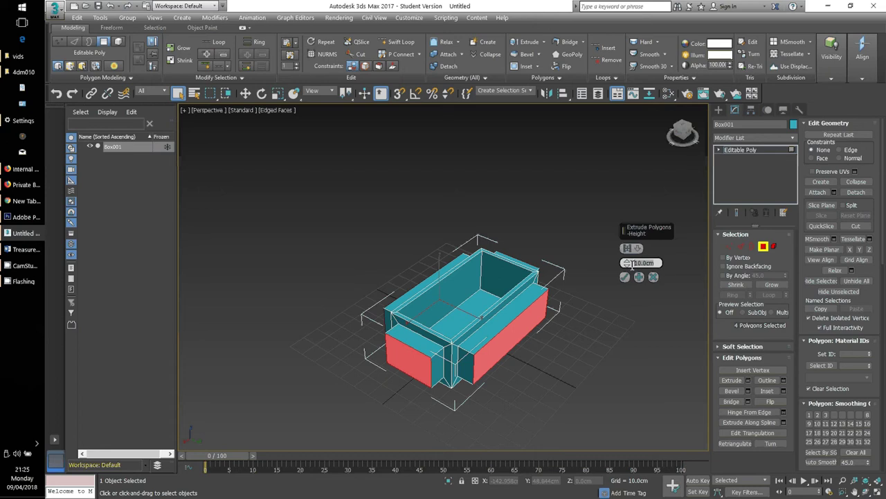
{"action": "type", "text": "-5"}
{"action": "key", "text": "Return"}
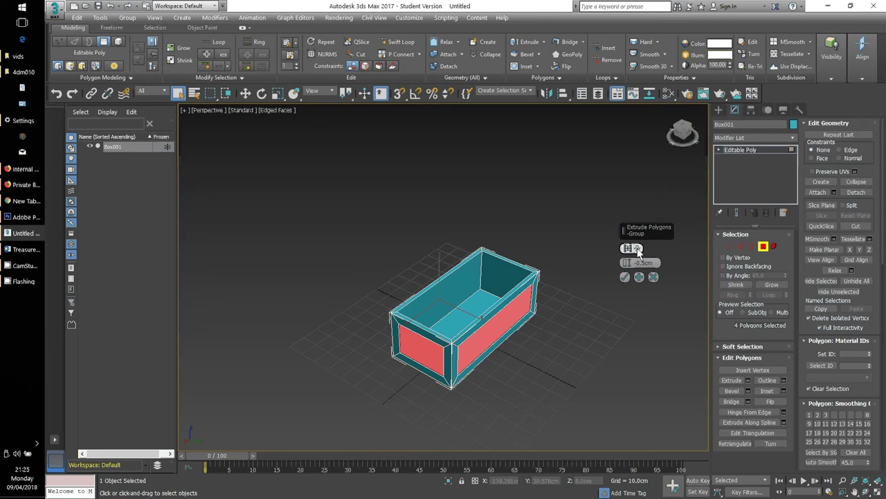
{"action": "left_click", "coordinate": [636, 249]}
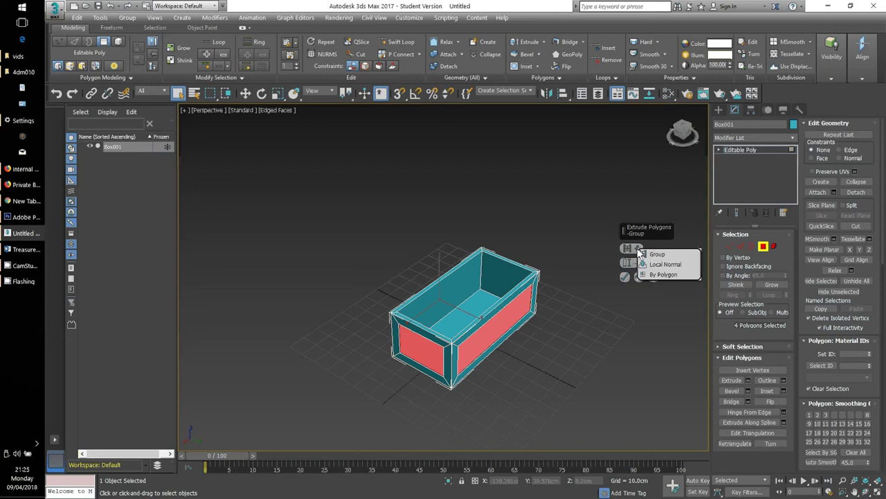
{"action": "left_click", "coordinate": [662, 275]}
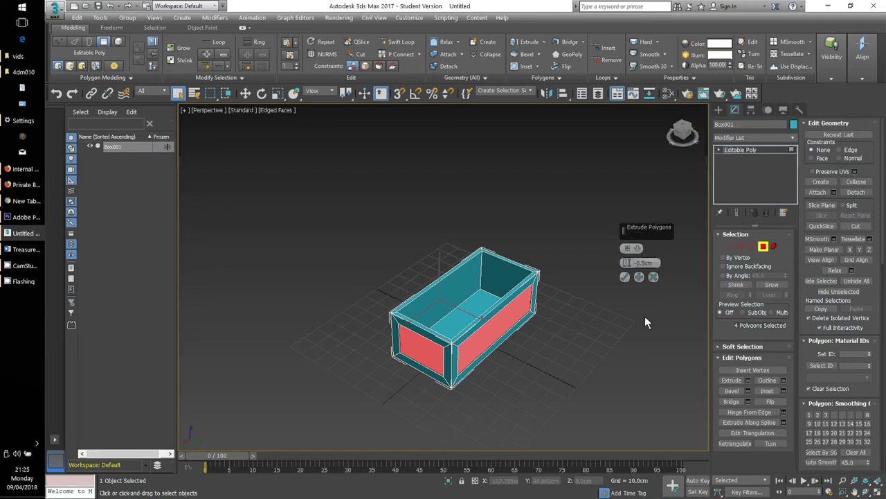
{"action": "scroll", "coordinate": [522, 358], "scroll_direction": "up", "scroll_amount": 5}
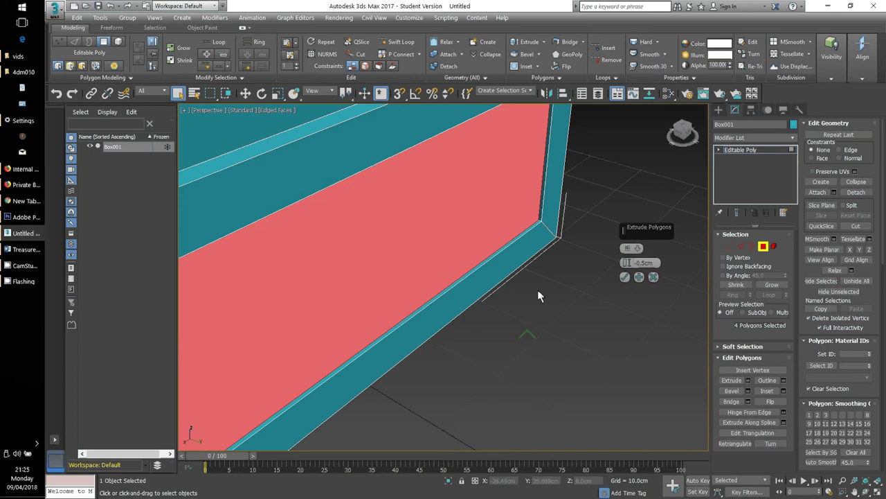
{"action": "middle_click_drag", "start_coordinate": [538, 290], "coordinate": [540, 346], "text": "alt"}
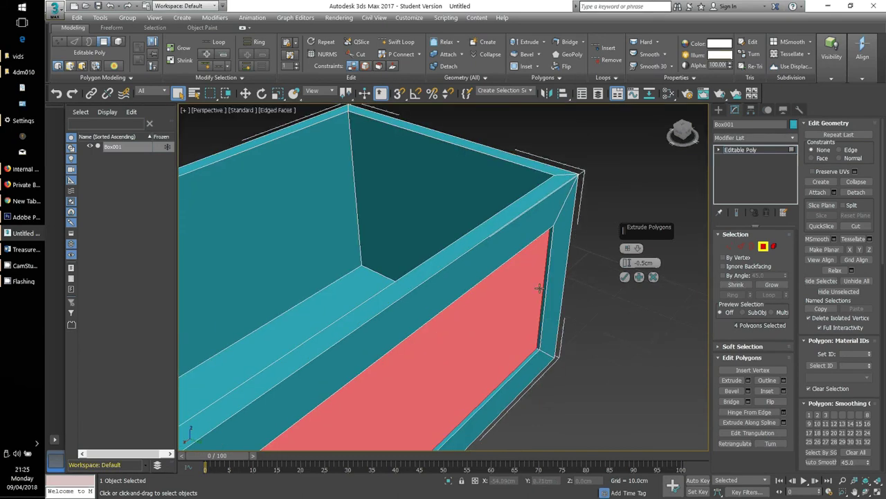
{"action": "left_click", "coordinate": [625, 277]}
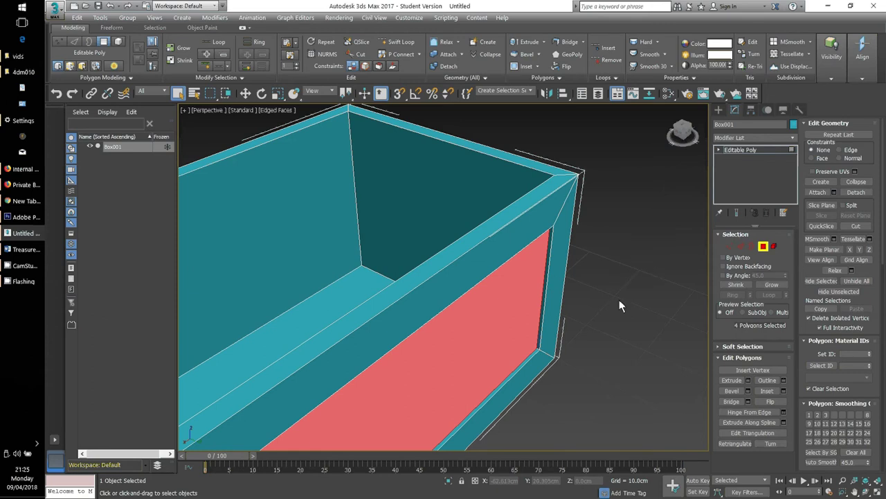
Start a Cylinder from the standard primitives and recolour the open box violet-blue.
{"action": "key", "text": "z"}
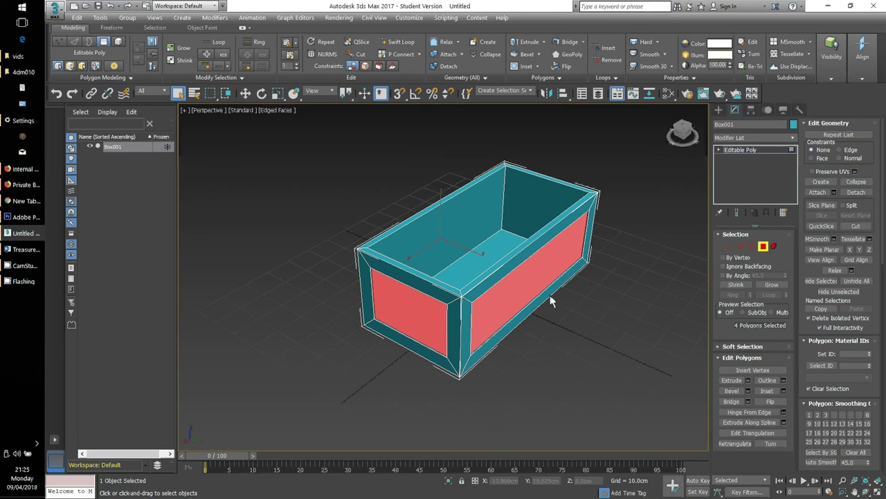
{"action": "middle_click_drag", "start_coordinate": [549, 299], "coordinate": [567, 360], "text": "alt"}
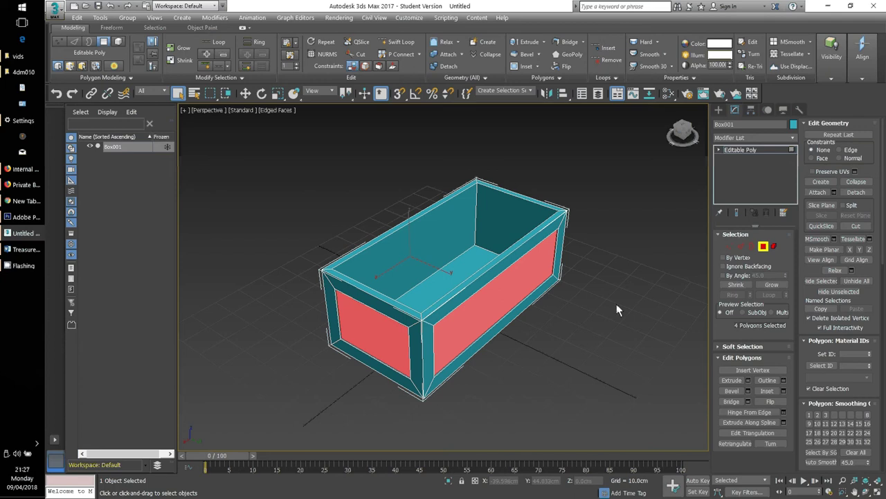
{"action": "left_click", "coordinate": [719, 110]}
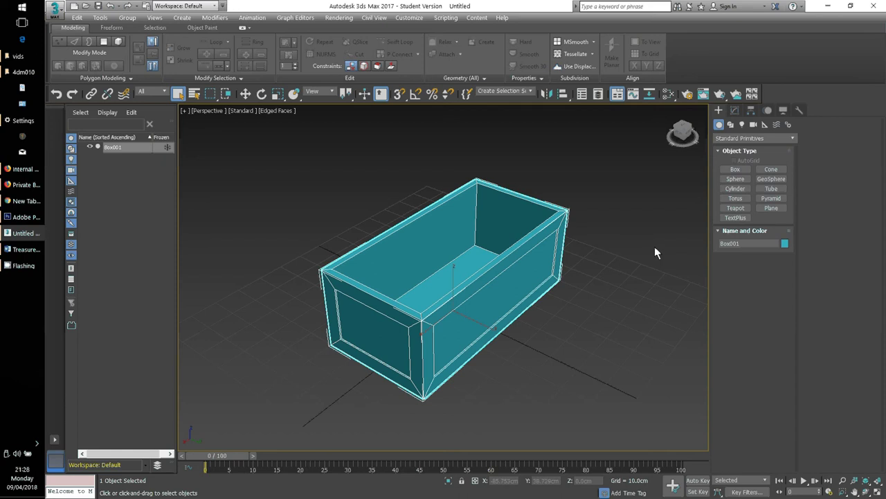
{"action": "left_click", "coordinate": [733, 198]}
{"action": "left_click", "coordinate": [736, 189]}
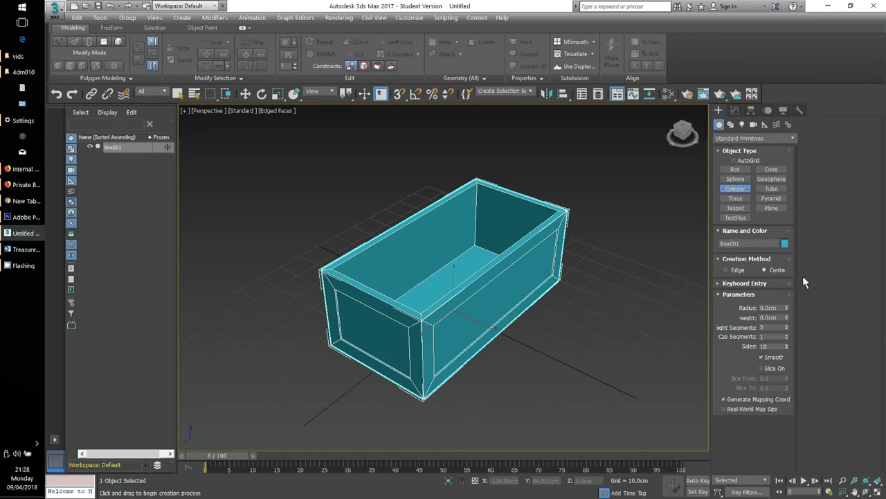
{"action": "left_click", "coordinate": [784, 244]}
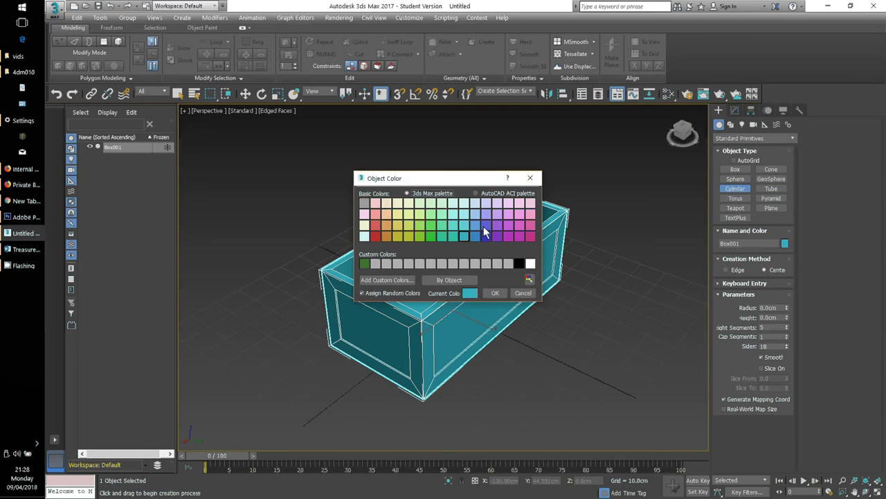
{"action": "left_click", "coordinate": [483, 227]}
{"action": "left_click", "coordinate": [495, 293]}
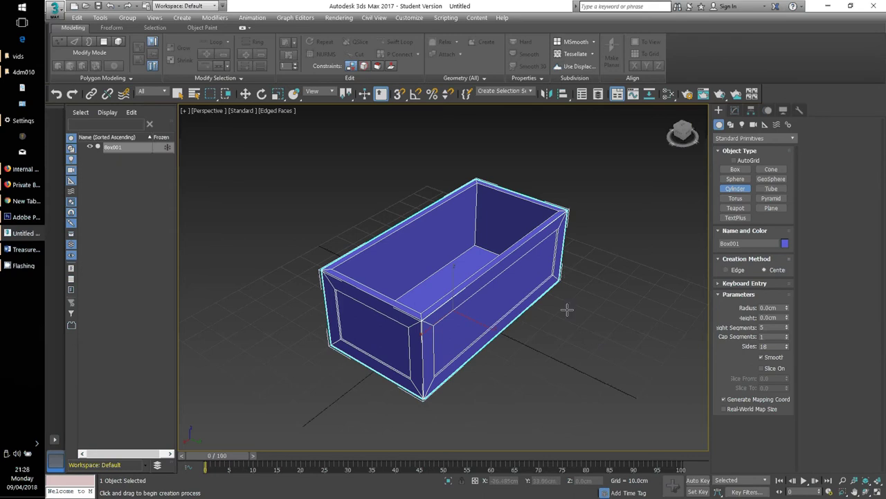
Set the cylinder's radius to 20 cm and its keyboard-entry dimensions to radius 20 cm and height 80 cm.
{"action": "double_click", "coordinate": [778, 310]}
{"action": "type", "text": "20"}
{"action": "left_click", "coordinate": [732, 283]}
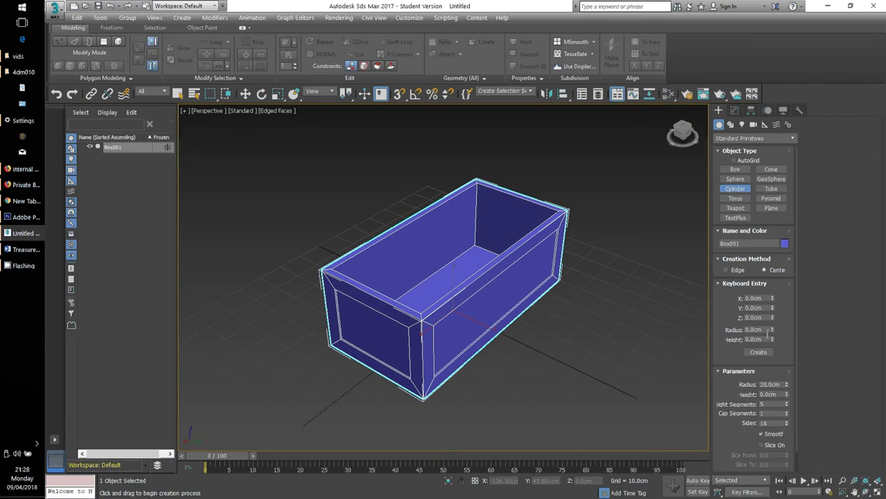
{"action": "left_click", "coordinate": [762, 330]}
{"action": "type", "text": "20"}
{"action": "left_click", "coordinate": [764, 339]}
{"action": "type", "text": "60"}
Set the cylinder to 1 height segment and 8 sides.
{"action": "double_click", "coordinate": [768, 405]}
{"action": "type", "text": "1"}
{"action": "left_click_drag", "start_coordinate": [775, 424], "coordinate": [741, 427]}
{"action": "type", "text": "6"}
{"action": "scroll", "coordinate": [787, 330], "scroll_direction": "down", "scroll_amount": 2}
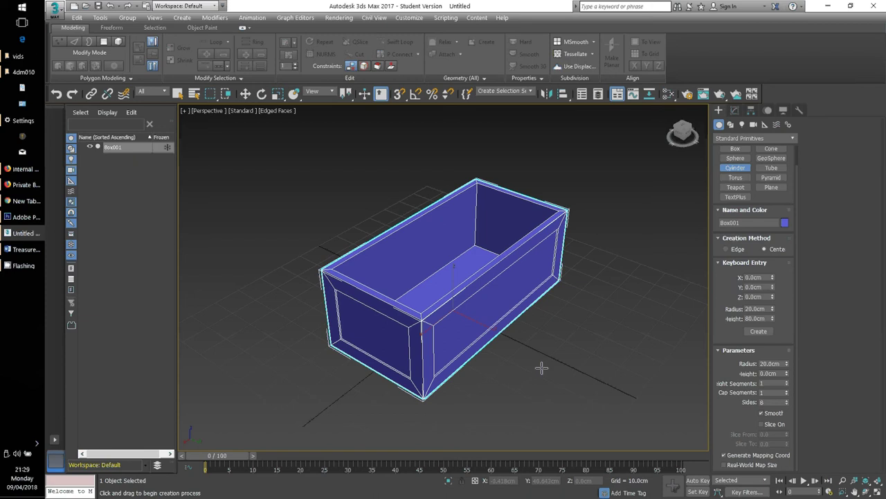
{"action": "type", "text": "8"}
Turn slicing on for the cylinder with Slice From at 180 and create the half cylinder at the origin.
{"action": "left_click", "coordinate": [761, 424]}
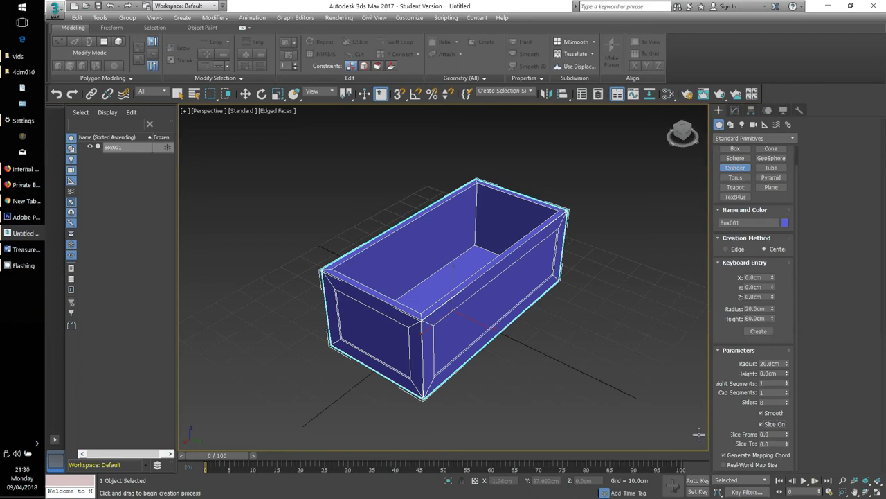
{"action": "double_click", "coordinate": [765, 434]}
{"action": "type", "text": "180"}
{"action": "left_click", "coordinate": [758, 331]}
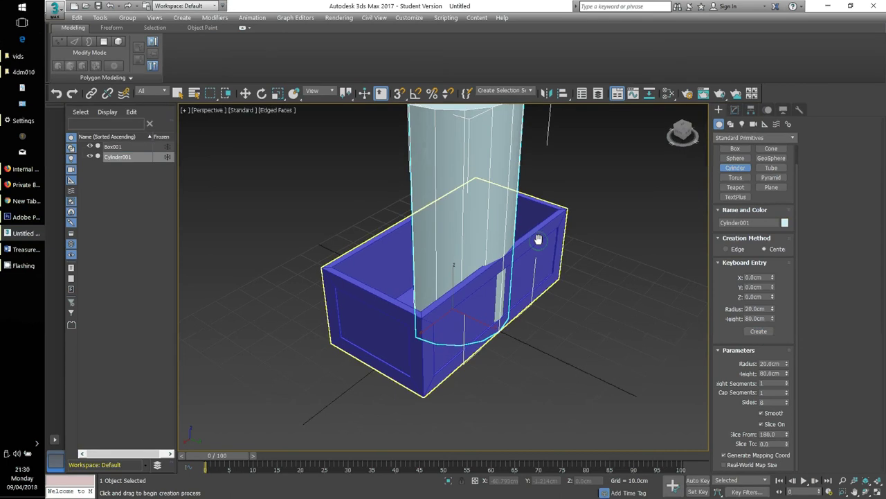
Convert the half cylinder to an Editable Poly and switch to polygon selection level.
{"action": "middle_click_drag", "start_coordinate": [487, 316], "coordinate": [494, 335]}
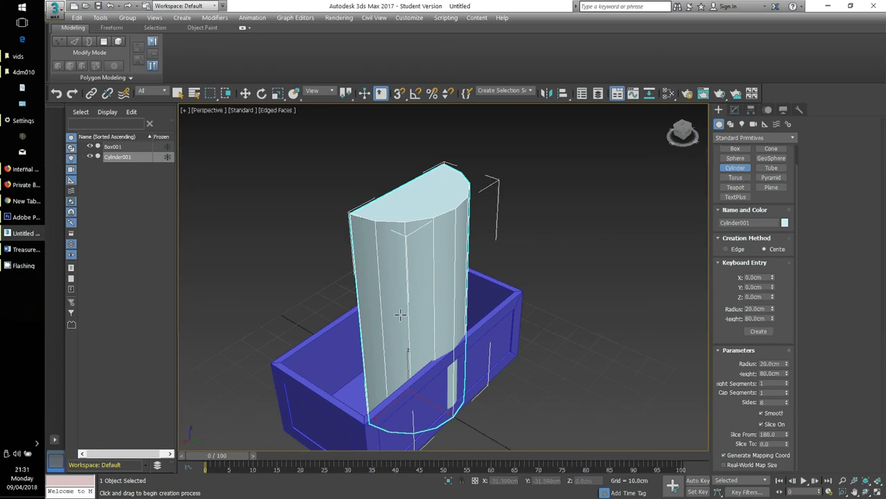
{"action": "middle_click_drag", "start_coordinate": [407, 320], "coordinate": [557, 322], "text": "alt"}
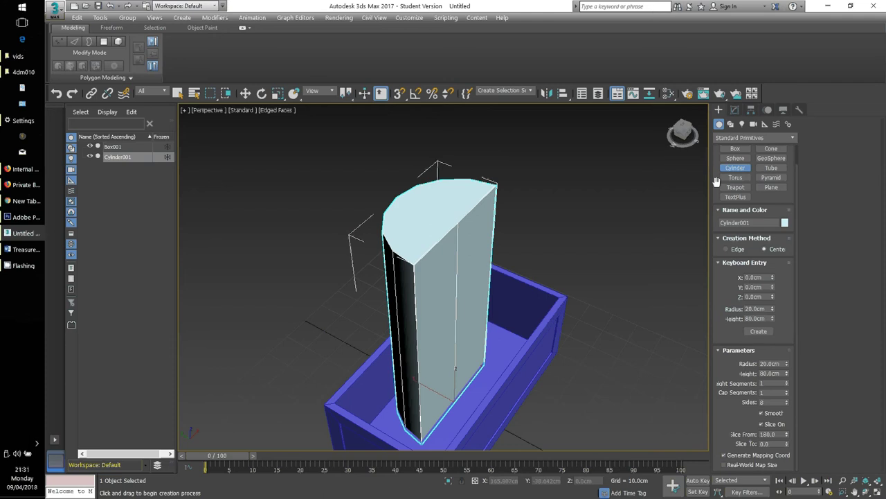
{"action": "left_click", "coordinate": [736, 109]}
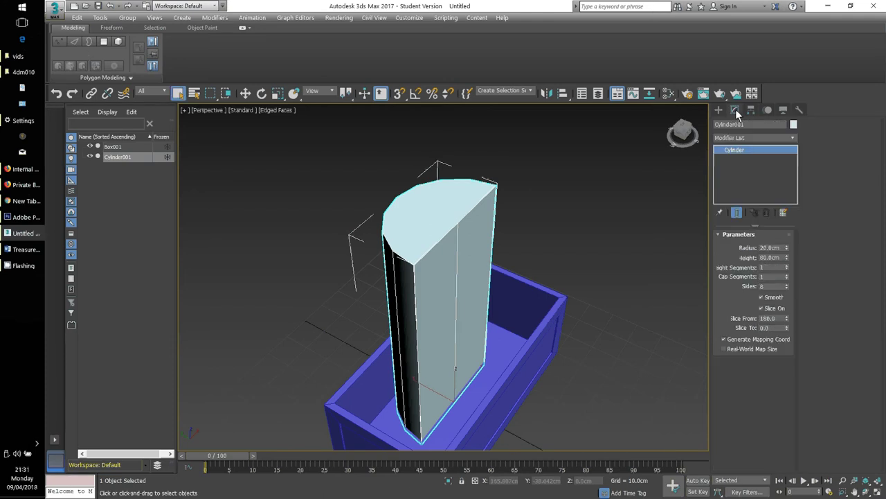
{"action": "right_click", "coordinate": [736, 149]}
{"action": "left_click", "coordinate": [780, 218]}
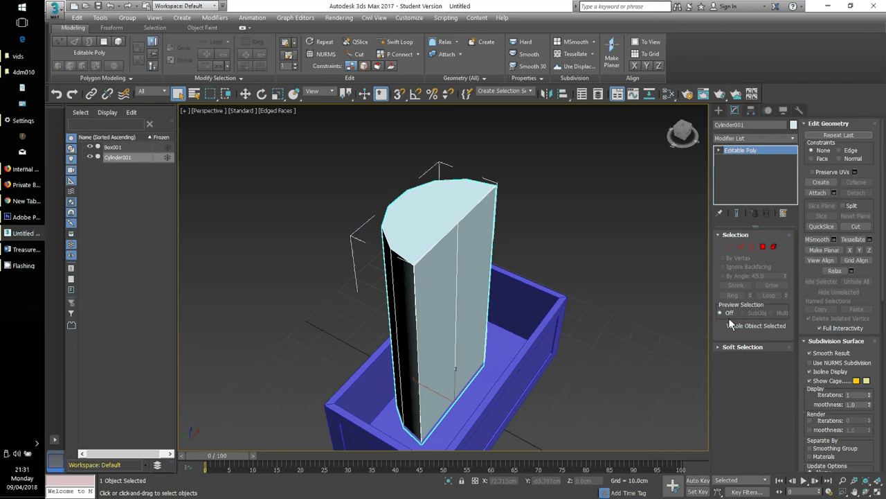
{"action": "left_click", "coordinate": [763, 247]}
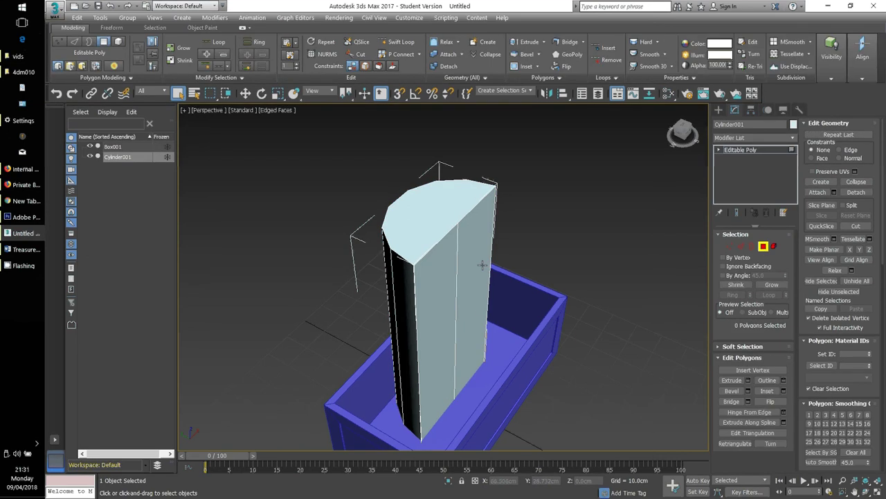
Delete the two flat polygons on the cut side of the half cylinder.
{"action": "left_click", "coordinate": [479, 301]}
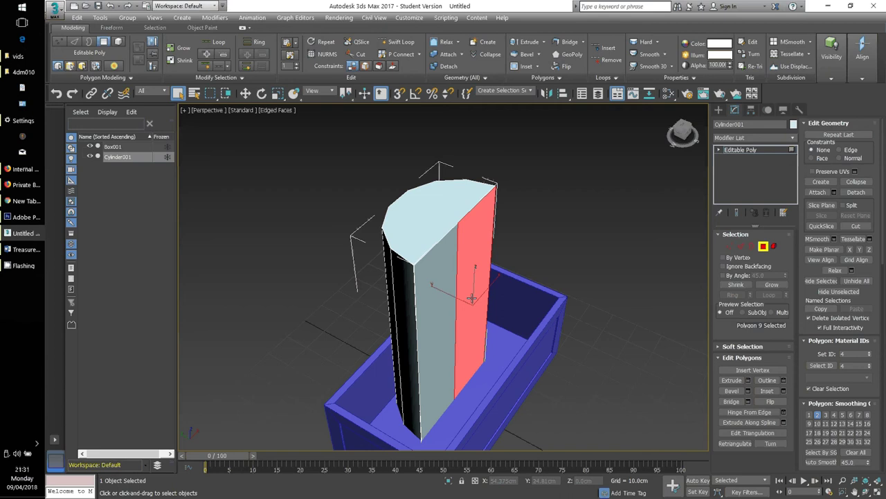
{"action": "left_click", "coordinate": [438, 317], "text": "ctrl"}
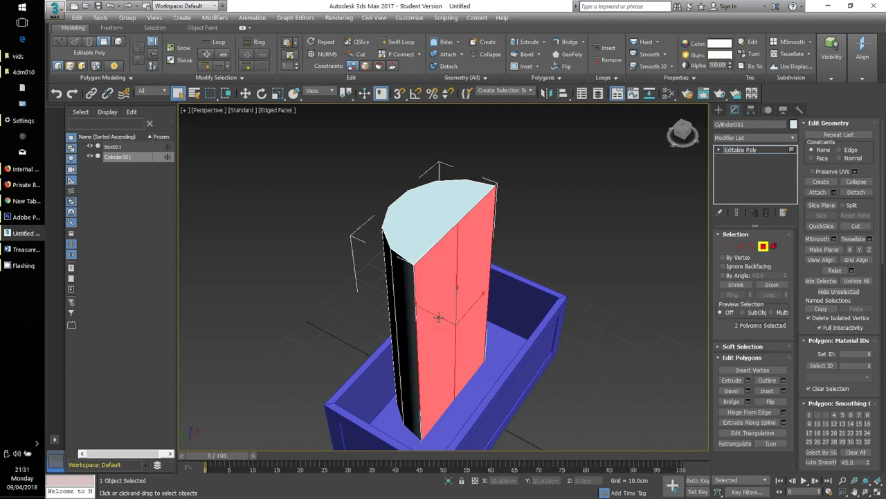
{"action": "key", "text": "Delete"}
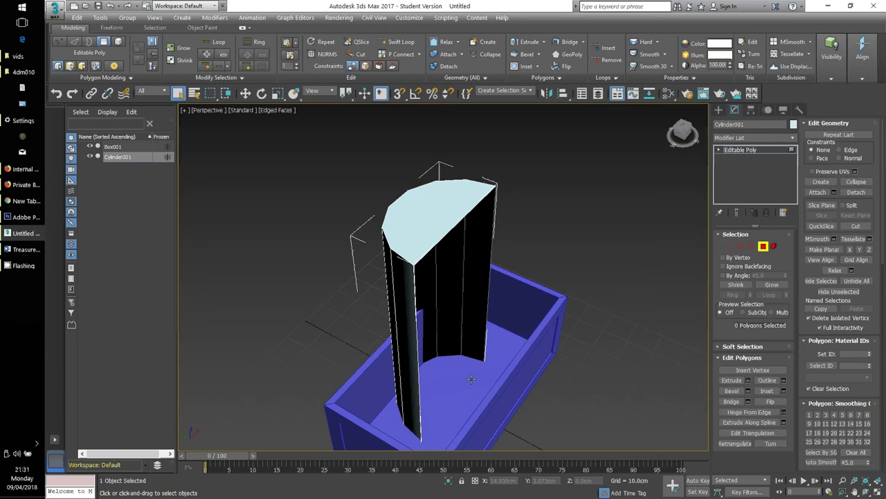
Hide the chest's box base so only the half cylinder is displayed.
{"action": "middle_click_drag", "start_coordinate": [467, 393], "coordinate": [419, 245], "text": "alt"}
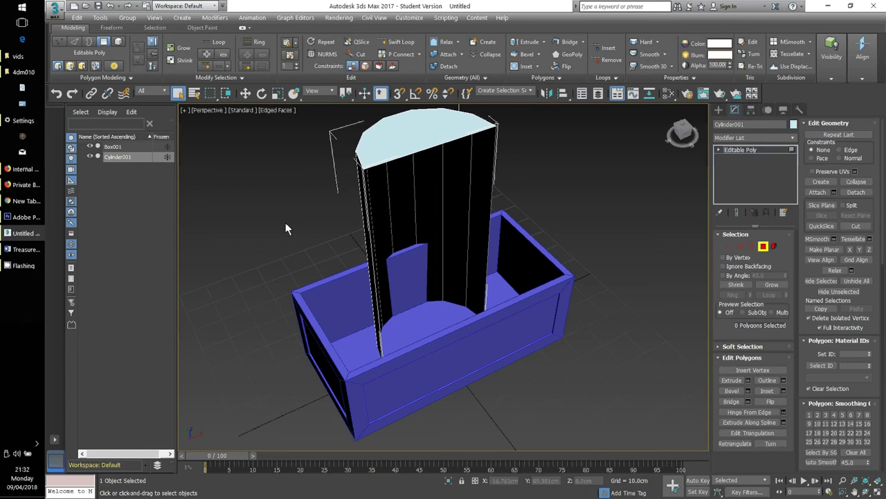
{"action": "left_click", "coordinate": [90, 147]}
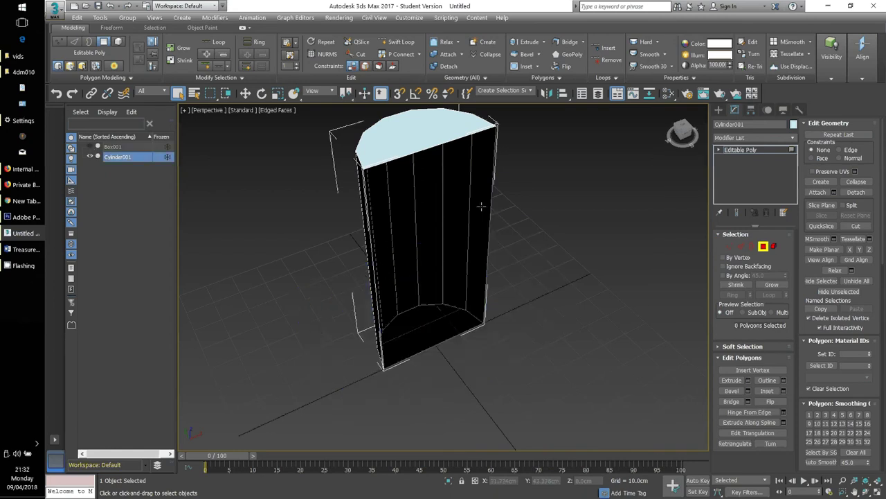
{"action": "mouse_move", "coordinate": [437, 257]}
{"action": "middle_mouse_down", "text": "alt"}
{"action": "mouse_move", "coordinate": [487, 286]}
{"action": "mouse_move", "coordinate": [421, 298]}
{"action": "mouse_move", "coordinate": [367, 232]}
{"action": "mouse_move", "coordinate": [367, 257]}
{"action": "mouse_move", "coordinate": [433, 256]}
{"action": "mouse_move", "coordinate": [436, 269]}
{"action": "middle_mouse_up", "text": "alt"}
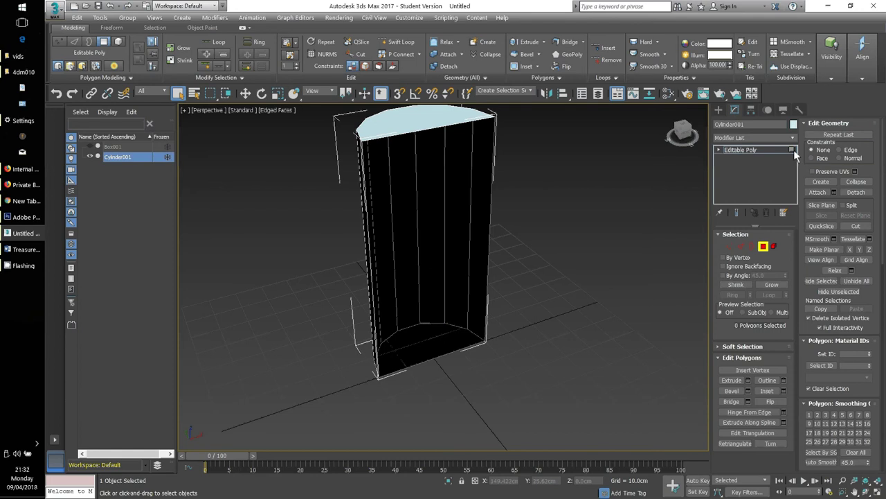
Add a Shell modifier to the half cylinder with a 3 cm inner amount and Straighten Corners turned on.
{"action": "left_click", "coordinate": [794, 142]}
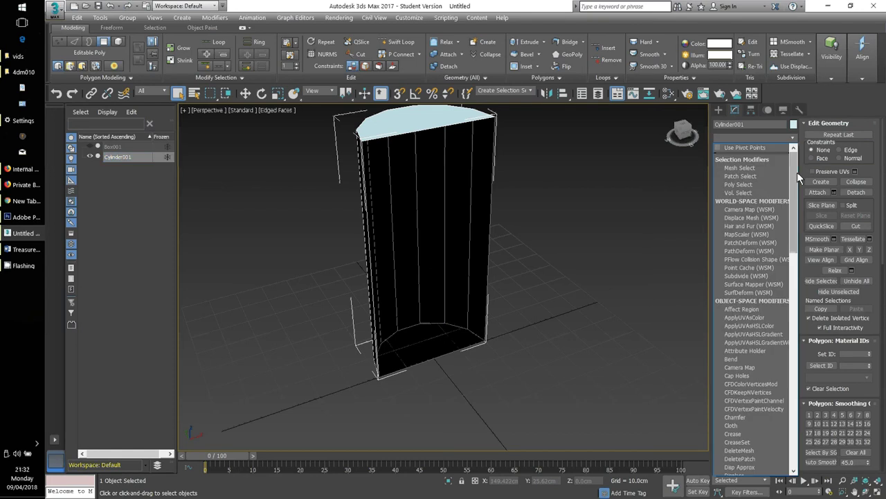
{"action": "left_click_drag", "start_coordinate": [797, 172], "coordinate": [813, 350]}
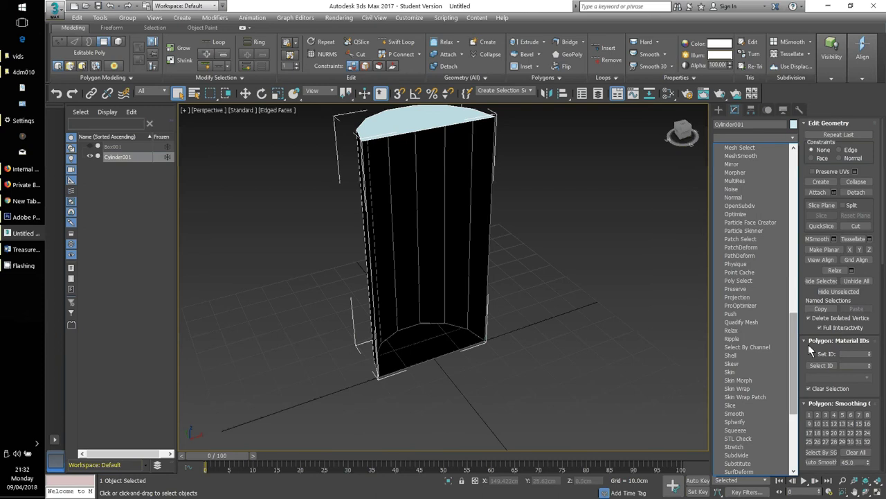
{"action": "left_click", "coordinate": [731, 356]}
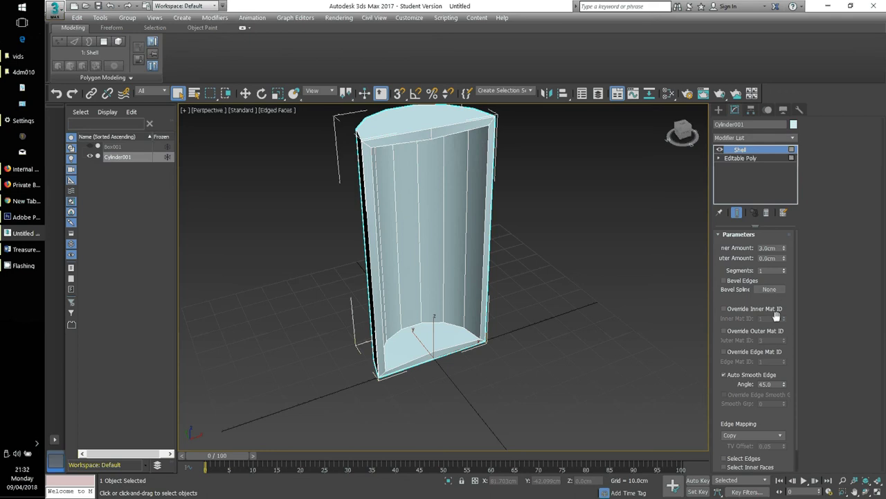
{"action": "scroll", "coordinate": [769, 339], "scroll_direction": "down", "scroll_amount": 1}
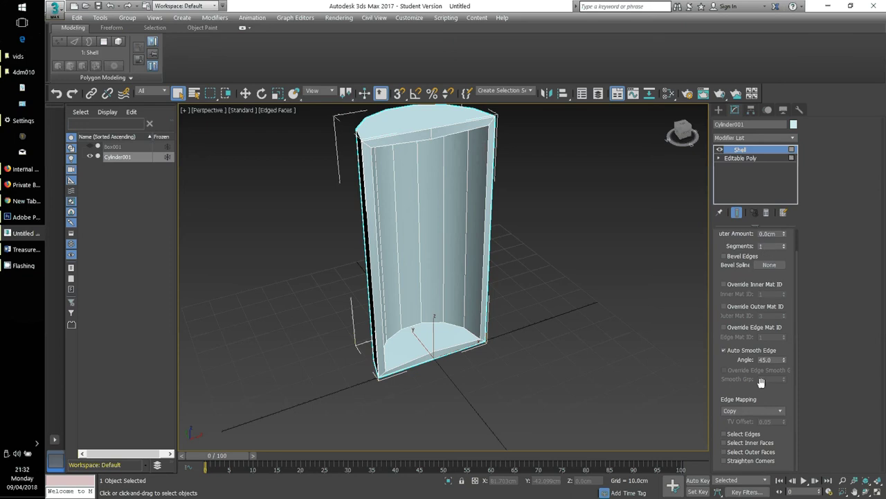
{"action": "left_click", "coordinate": [725, 461]}
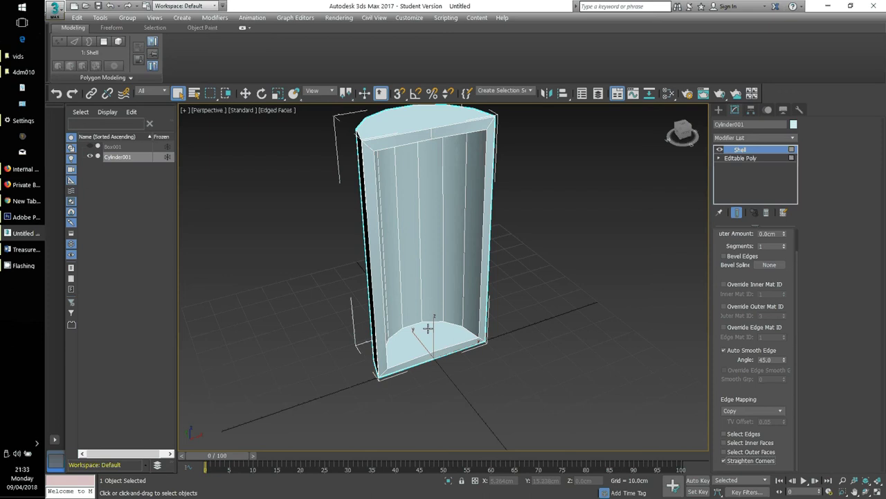
Collapse the half cylinder's whole modifier stack and convert the resulting mesh to an Editable Poly.
{"action": "middle_click_drag", "start_coordinate": [439, 329], "coordinate": [385, 327], "text": "alt"}
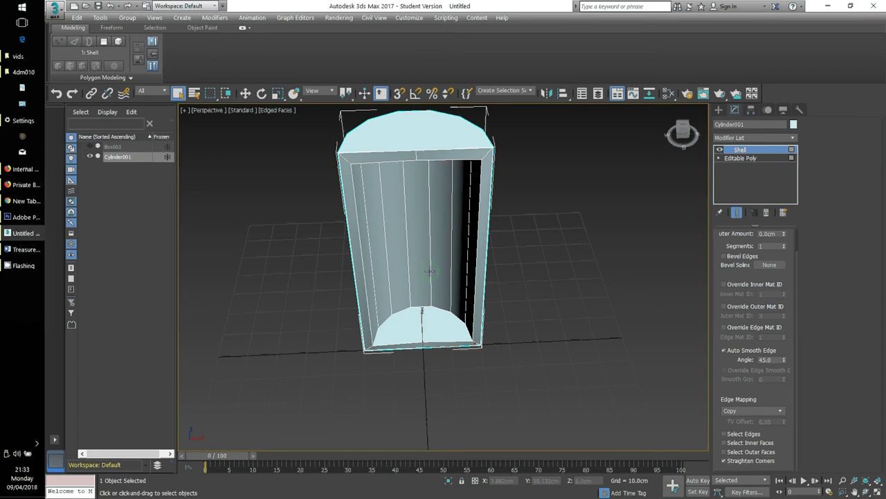
{"action": "middle_click_drag", "start_coordinate": [429, 270], "coordinate": [460, 231], "text": "alt"}
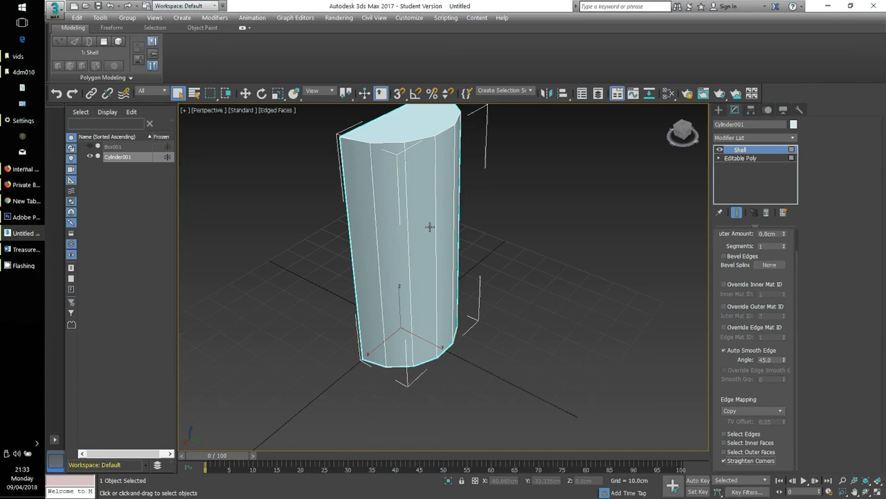
{"action": "middle_click_drag", "start_coordinate": [429, 226], "coordinate": [455, 277], "text": "alt"}
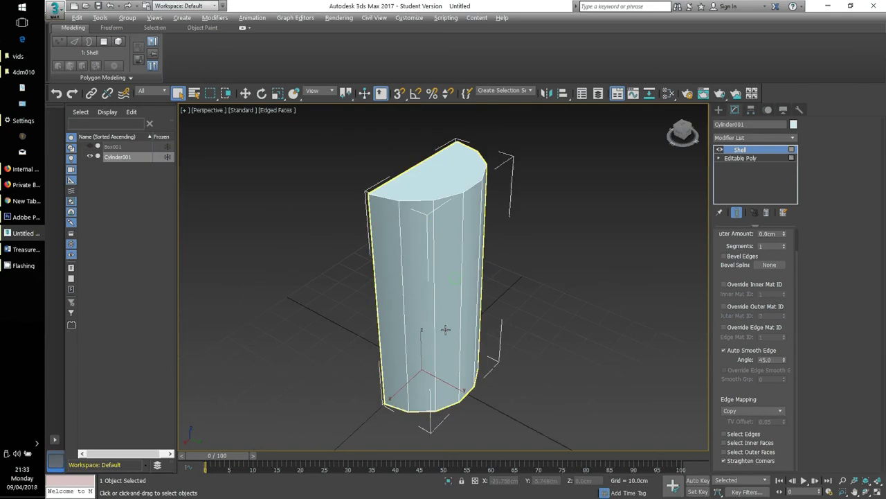
{"action": "mouse_move", "coordinate": [445, 329]}
{"action": "middle_mouse_down", "text": "alt"}
{"action": "mouse_move", "coordinate": [418, 316]}
{"action": "mouse_move", "coordinate": [384, 269]}
{"action": "mouse_move", "coordinate": [443, 317]}
{"action": "mouse_move", "coordinate": [451, 342]}
{"action": "middle_mouse_up", "text": "alt"}
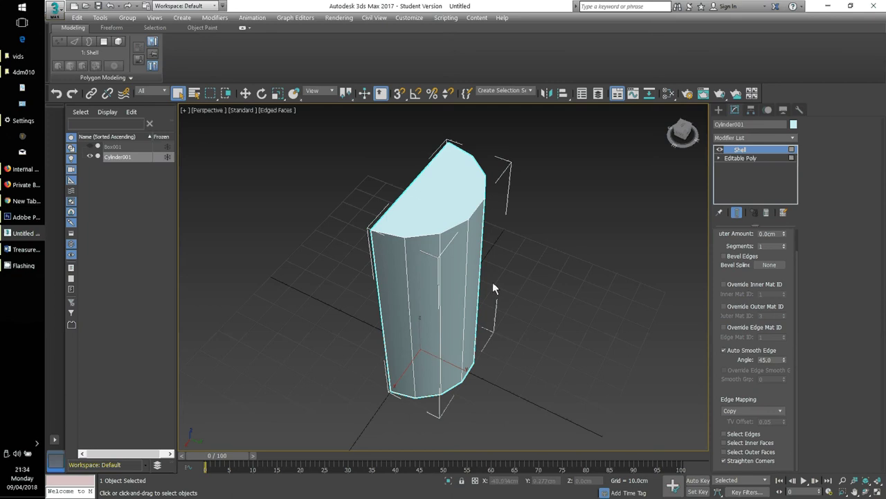
{"action": "middle_click_drag", "start_coordinate": [479, 278], "coordinate": [438, 235], "text": "alt"}
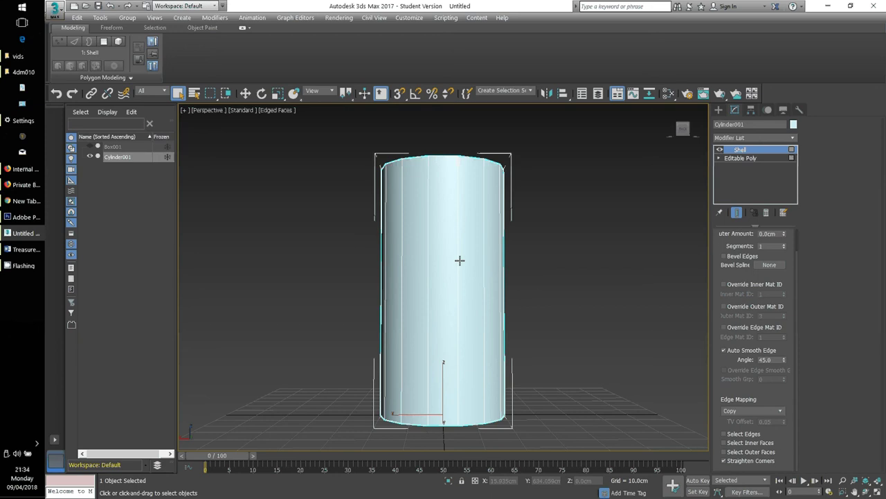
{"action": "right_click", "coordinate": [754, 153]}
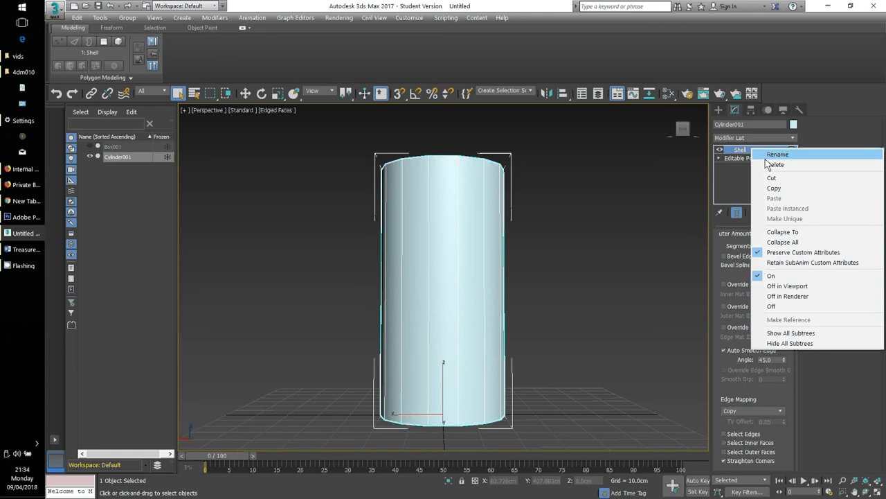
{"action": "left_click", "coordinate": [790, 243]}
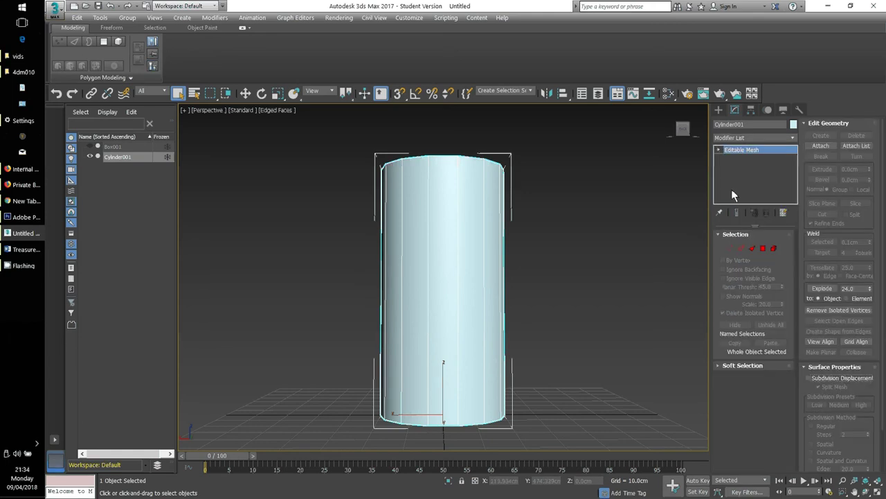
{"action": "right_click", "coordinate": [754, 151]}
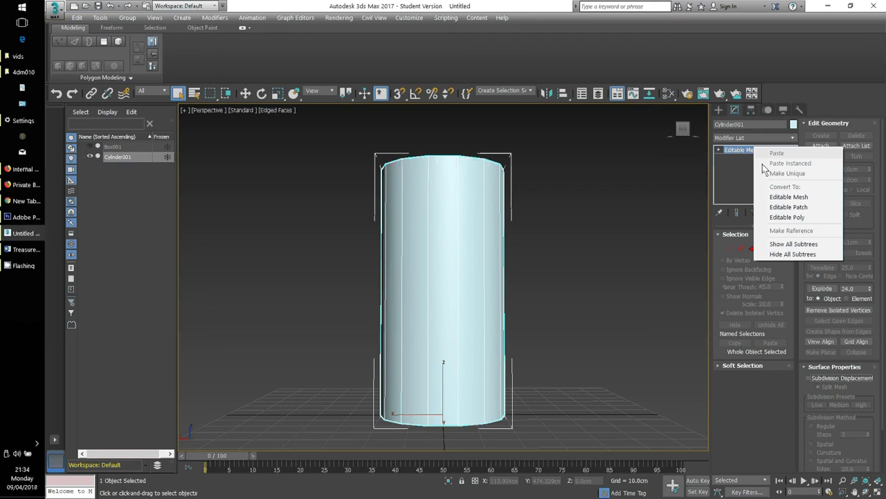
{"action": "left_click", "coordinate": [794, 218]}
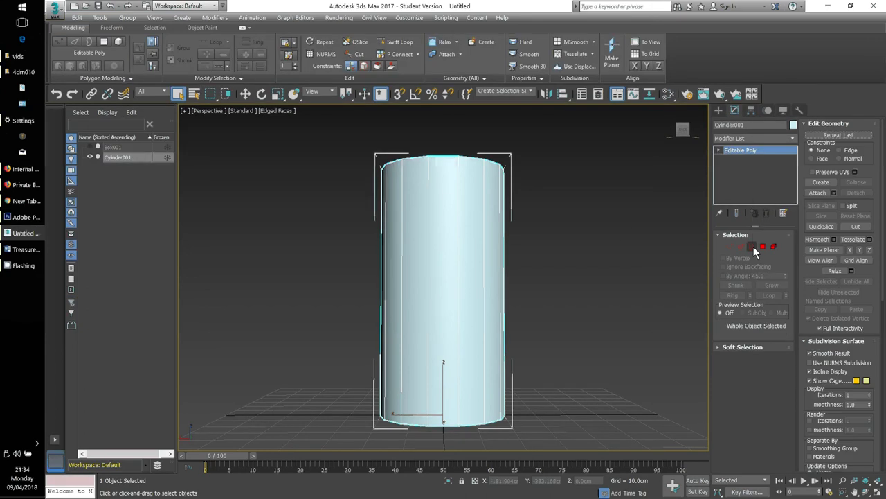
With Ignore Backfacing on, select the seven outer curved polygons of the half cylinder and inset them as a group by 5 cm.
{"action": "left_click", "coordinate": [762, 247]}
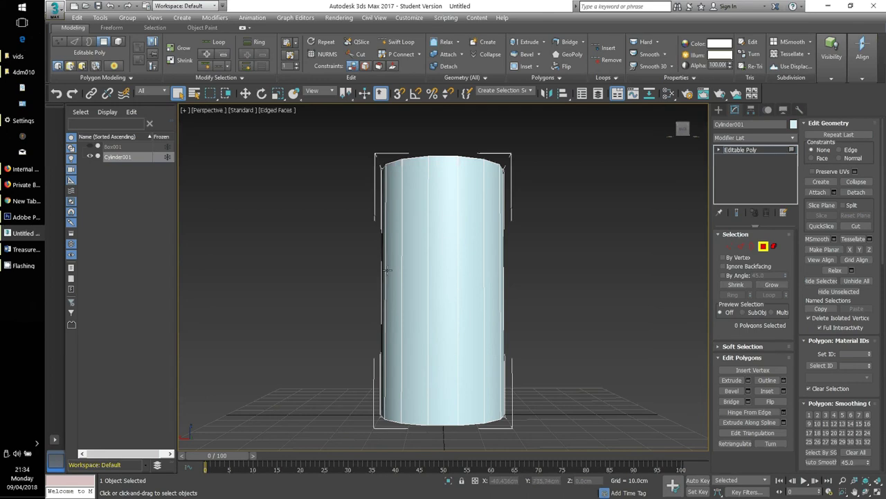
{"action": "left_click", "coordinate": [723, 266]}
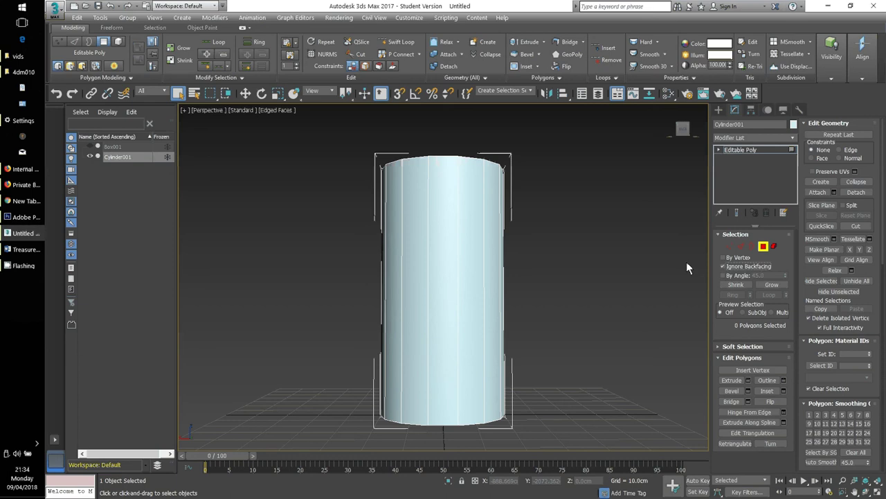
{"action": "left_click", "coordinate": [382, 296]}
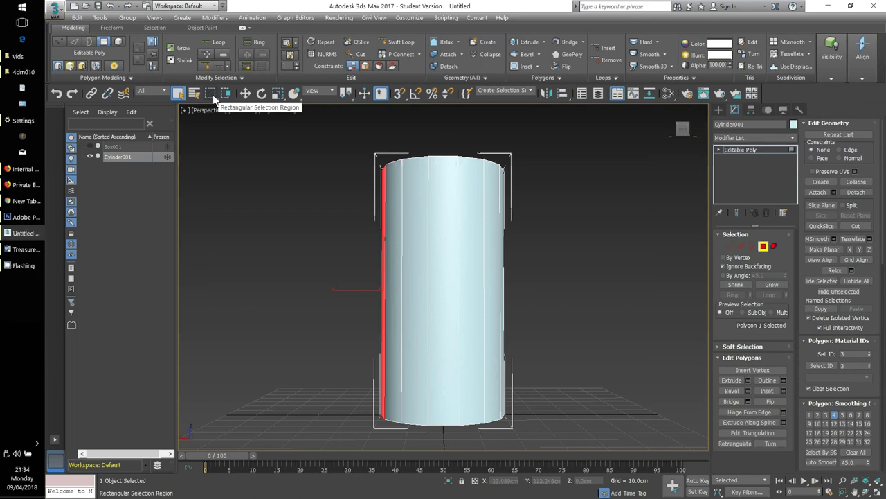
{"action": "left_click", "coordinate": [391, 270]}
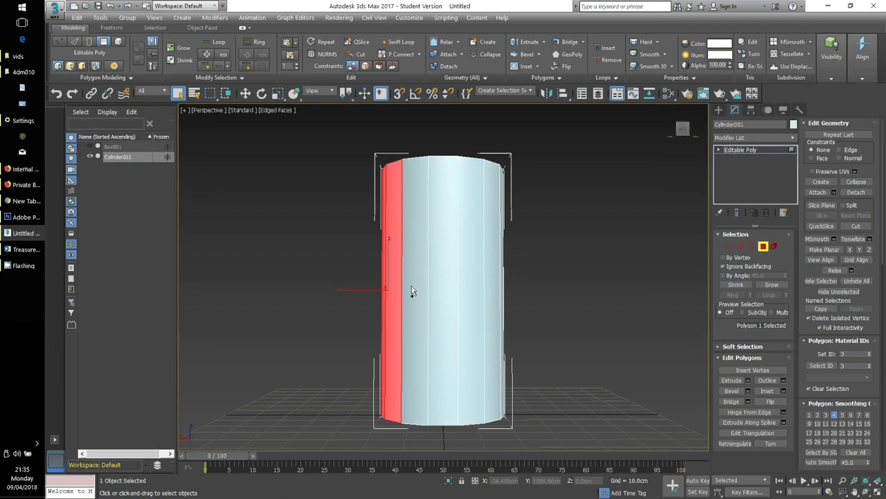
{"action": "key", "text": "ctrl+Page_Up"}
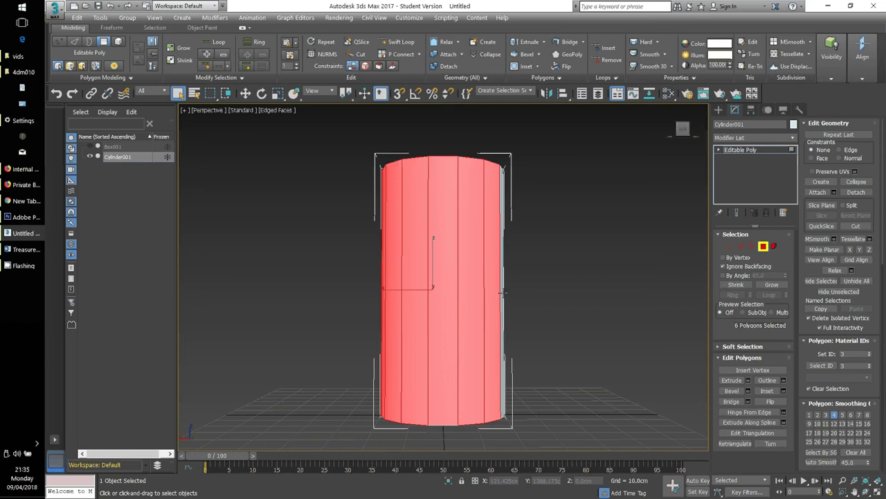
{"action": "left_click", "coordinate": [503, 293], "text": "ctrl"}
{"action": "mouse_move", "coordinate": [463, 321]}
{"action": "middle_mouse_down", "text": "alt"}
{"action": "mouse_move", "coordinate": [486, 339]}
{"action": "mouse_move", "coordinate": [444, 339]}
{"action": "mouse_move", "coordinate": [419, 232]}
{"action": "mouse_move", "coordinate": [420, 250]}
{"action": "mouse_move", "coordinate": [475, 239]}
{"action": "mouse_move", "coordinate": [412, 210]}
{"action": "mouse_move", "coordinate": [404, 315]}
{"action": "mouse_move", "coordinate": [480, 307]}
{"action": "mouse_move", "coordinate": [450, 278]}
{"action": "mouse_move", "coordinate": [451, 287]}
{"action": "mouse_move", "coordinate": [482, 301]}
{"action": "mouse_move", "coordinate": [443, 384]}
{"action": "mouse_move", "coordinate": [454, 327]}
{"action": "middle_mouse_up", "text": "alt"}
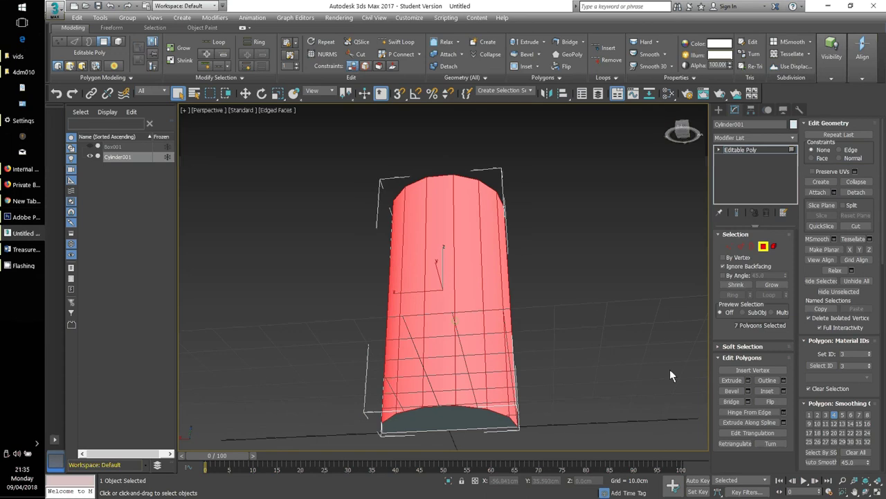
{"action": "left_click", "coordinate": [783, 391]}
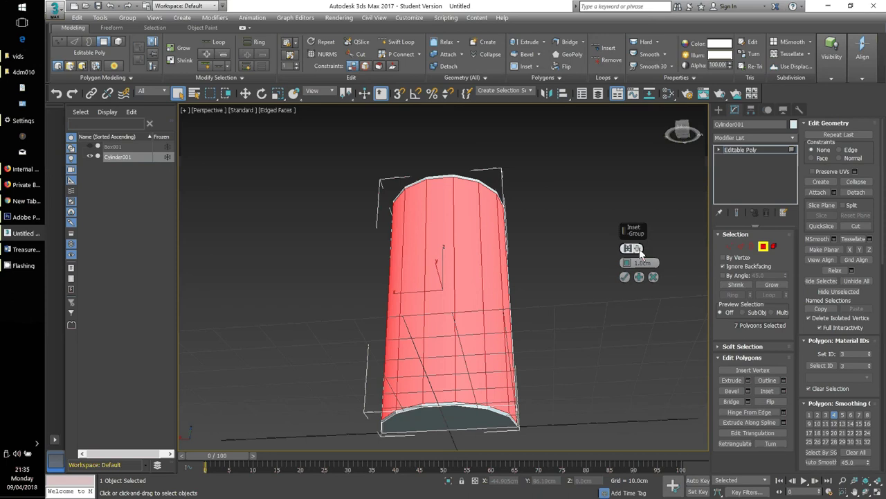
{"action": "left_click", "coordinate": [651, 263]}
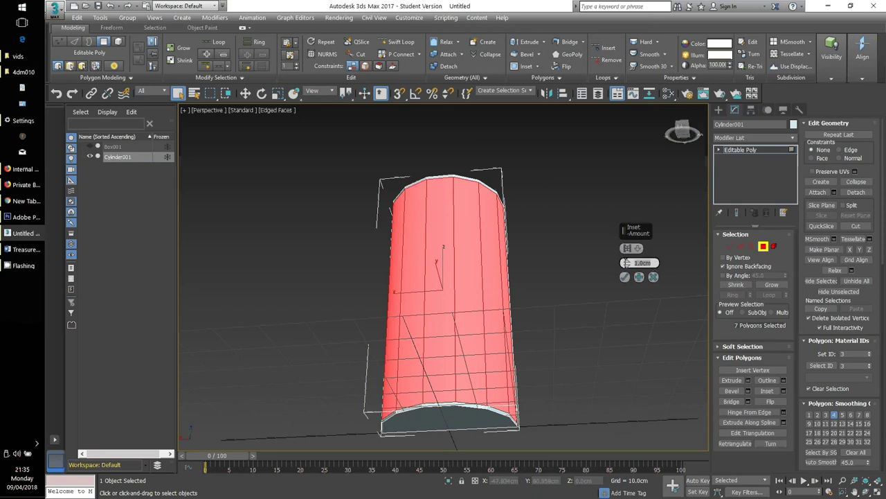
{"action": "type", "text": "5"}
{"action": "key", "text": "Return"}
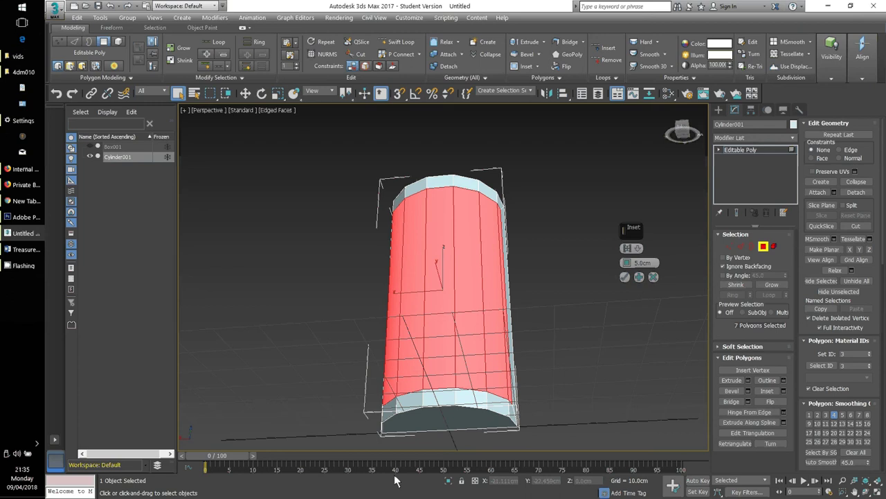
{"action": "left_click", "coordinate": [625, 276]}
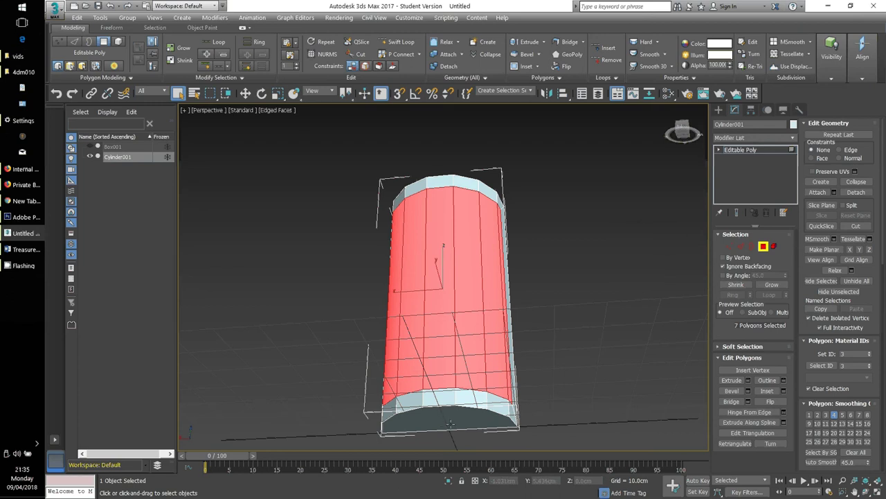
Select the outer end-cap polygons at both ends of the half cylinder and inset them by 5 cm.
{"action": "left_click", "coordinate": [450, 423]}
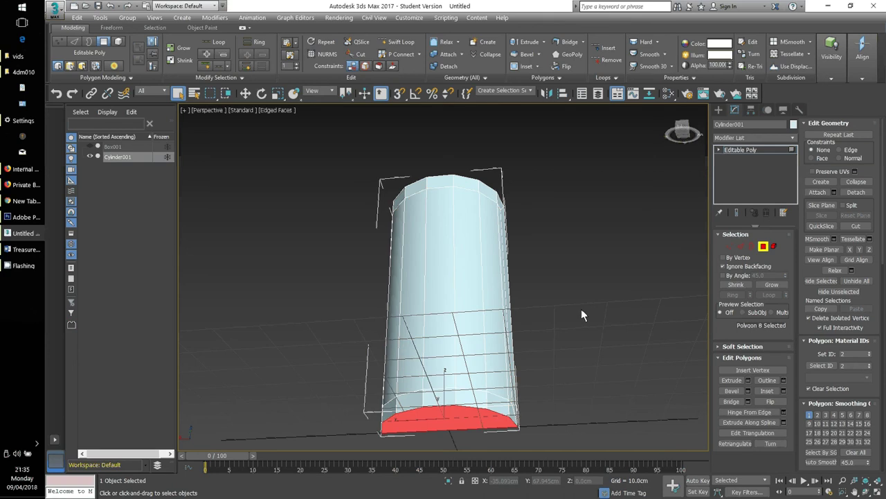
{"action": "middle_click_drag", "start_coordinate": [581, 313], "coordinate": [522, 271], "text": "alt"}
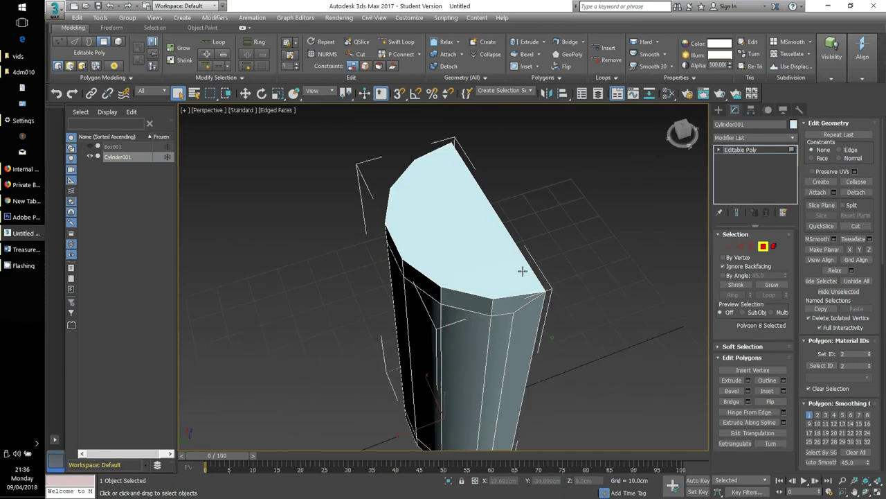
{"action": "left_click", "coordinate": [456, 233]}
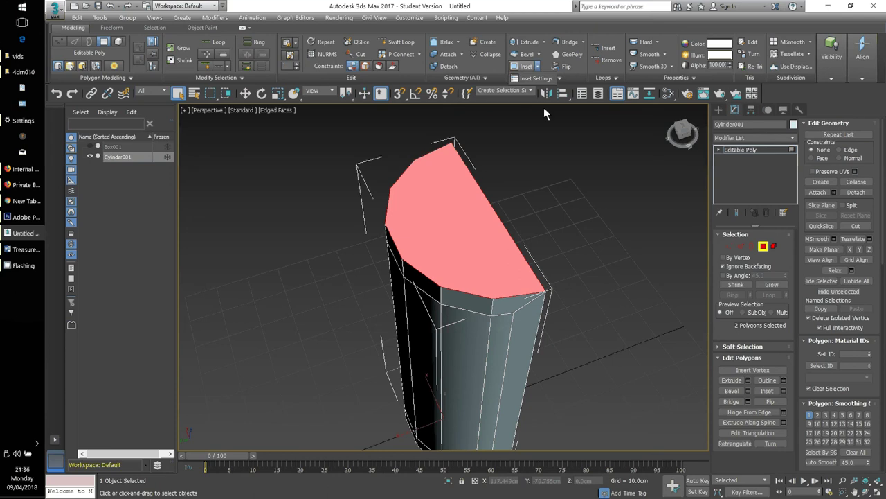
{"action": "left_click", "coordinate": [539, 66]}
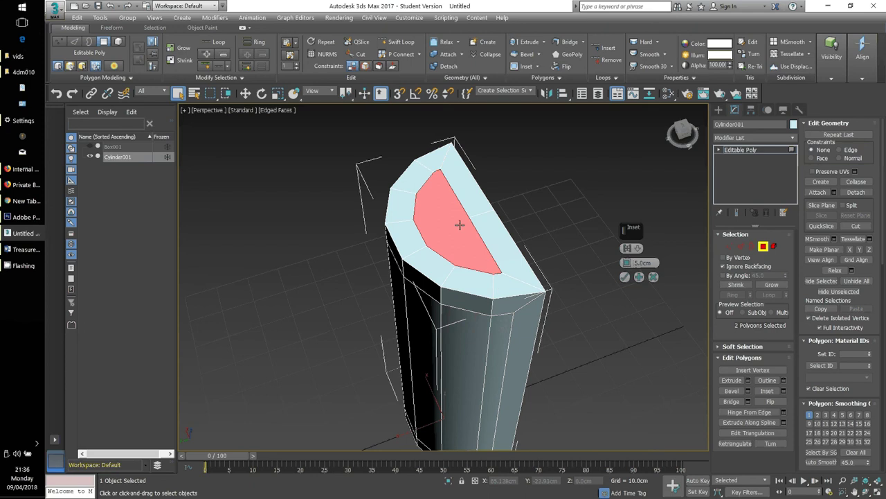
{"action": "left_click", "coordinate": [624, 277]}
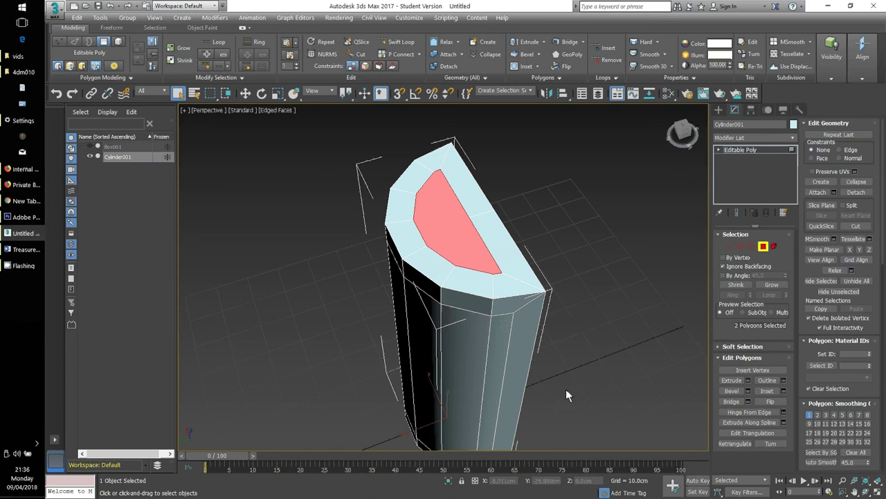
Extrude the two inset end-cap polygons of the half cylinder inward with a height of -0.5 cm.
{"action": "middle_click_drag", "start_coordinate": [567, 395], "coordinate": [629, 393], "text": "alt"}
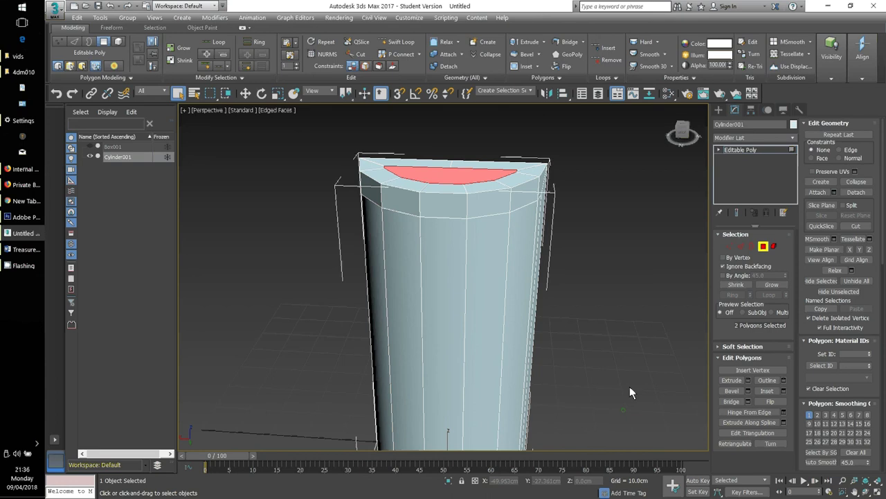
{"action": "left_click", "coordinate": [747, 381]}
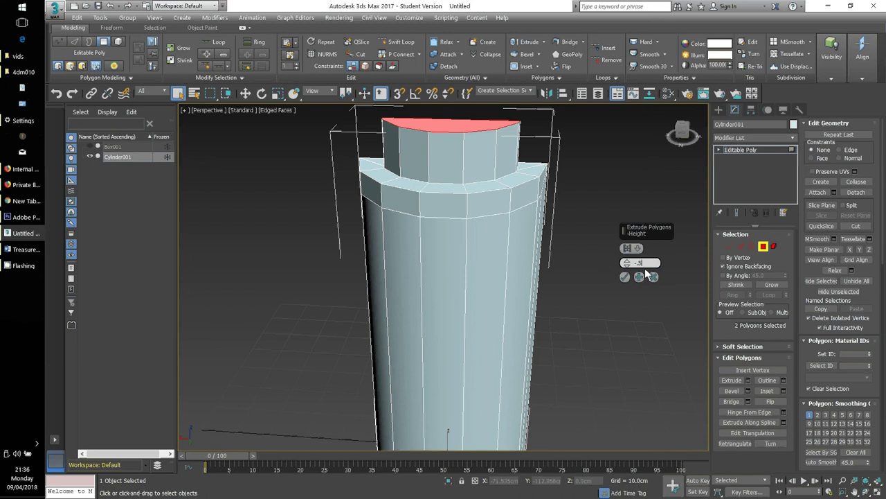
{"action": "key", "text": "Return"}
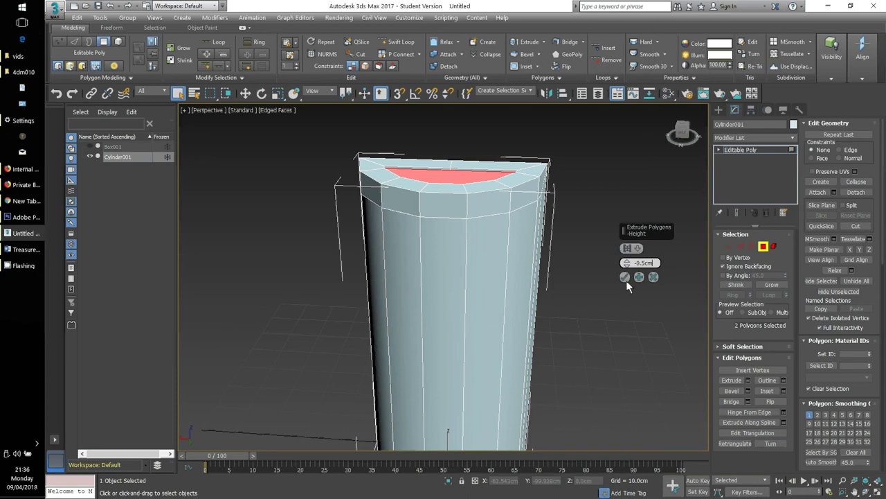
{"action": "left_click", "coordinate": [624, 277]}
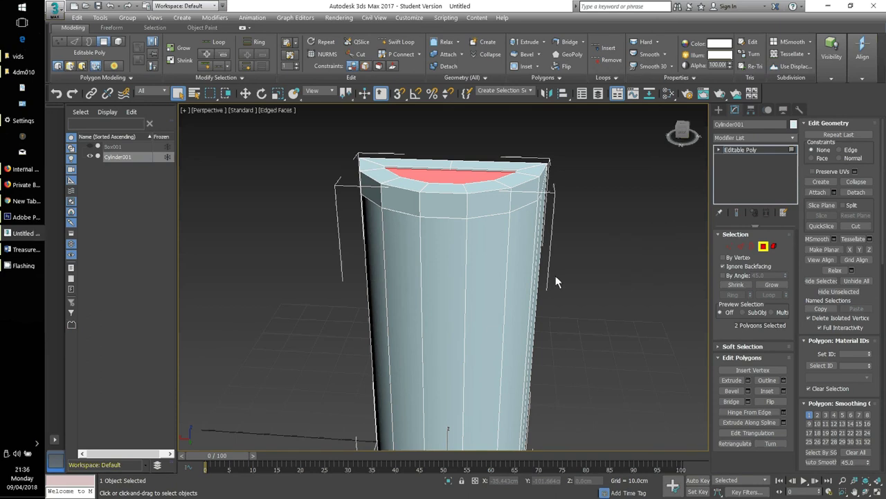
Select the seven inset curved polygons along the outside of the half cylinder and extrude them by -0.5 cm.
{"action": "middle_click_drag", "start_coordinate": [585, 309], "coordinate": [597, 265]}
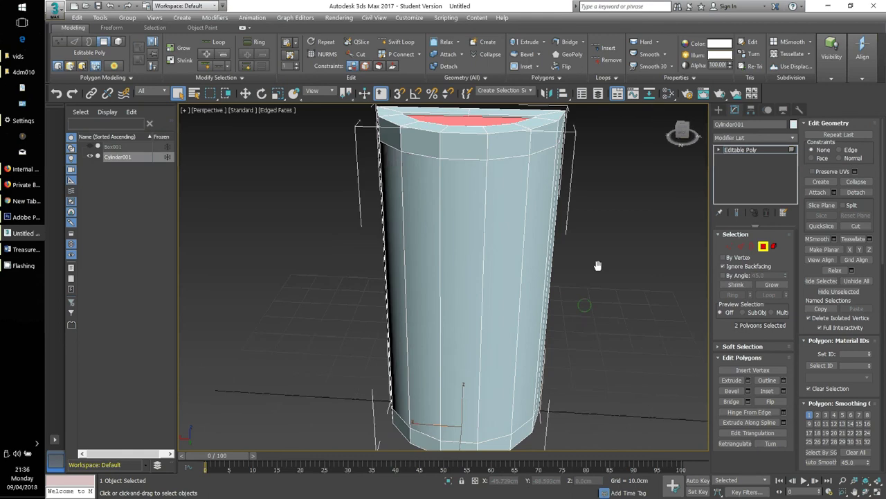
{"action": "scroll", "coordinate": [598, 267], "scroll_direction": "down", "scroll_amount": 3}
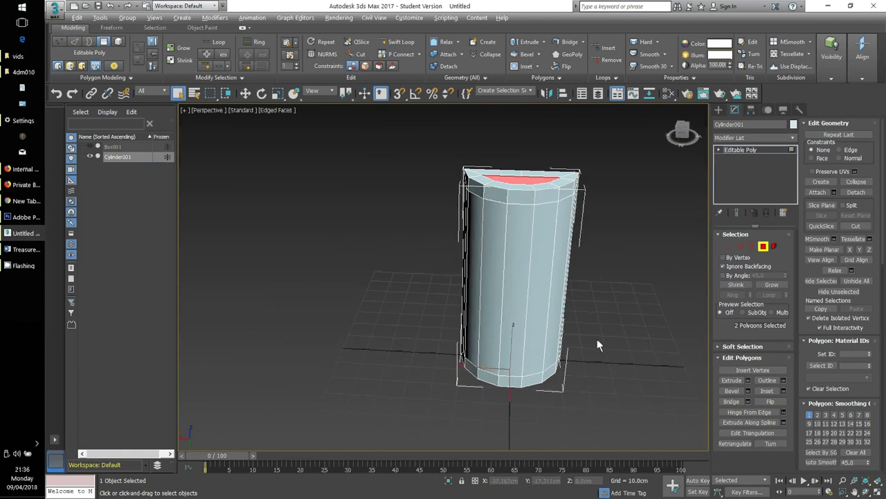
{"action": "middle_click_drag", "start_coordinate": [597, 340], "coordinate": [624, 313], "text": "alt"}
{"action": "middle_click", "coordinate": [650, 327]}
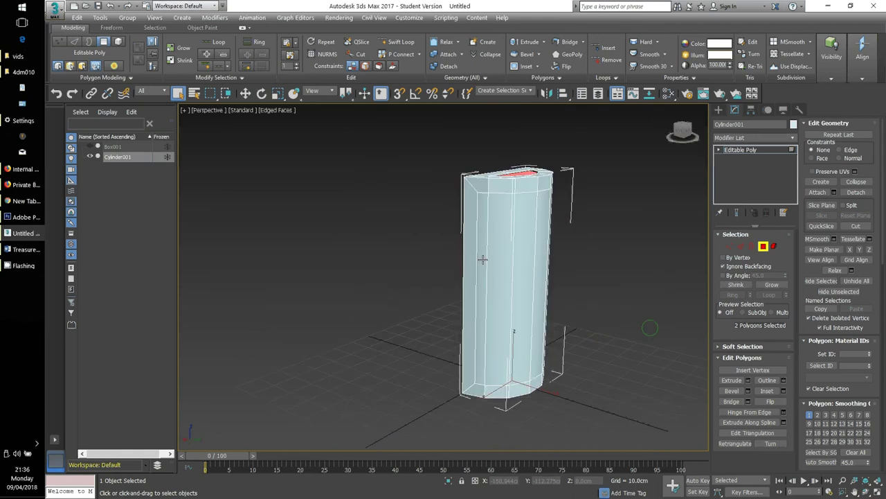
{"action": "left_click", "coordinate": [482, 259]}
{"action": "left_click", "coordinate": [519, 260], "text": "ctrl"}
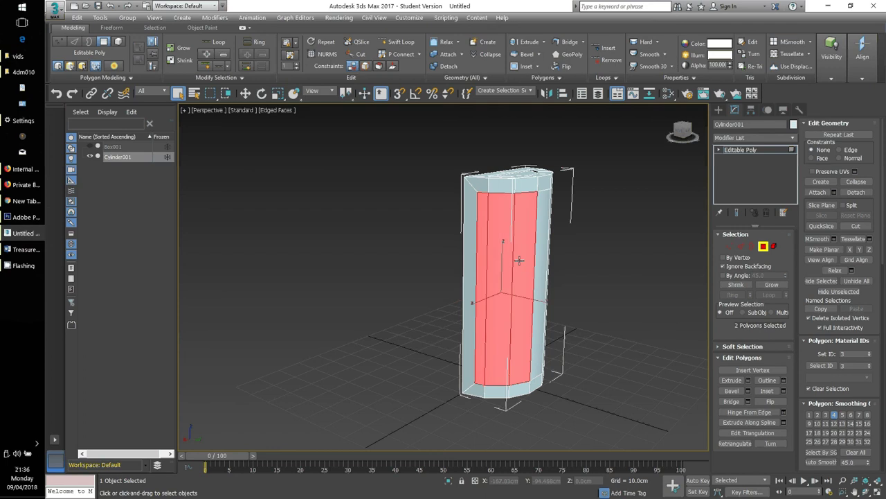
{"action": "left_click", "coordinate": [550, 273], "text": "ctrl"}
{"action": "middle_click_drag", "start_coordinate": [550, 273], "coordinate": [465, 280], "text": "alt"}
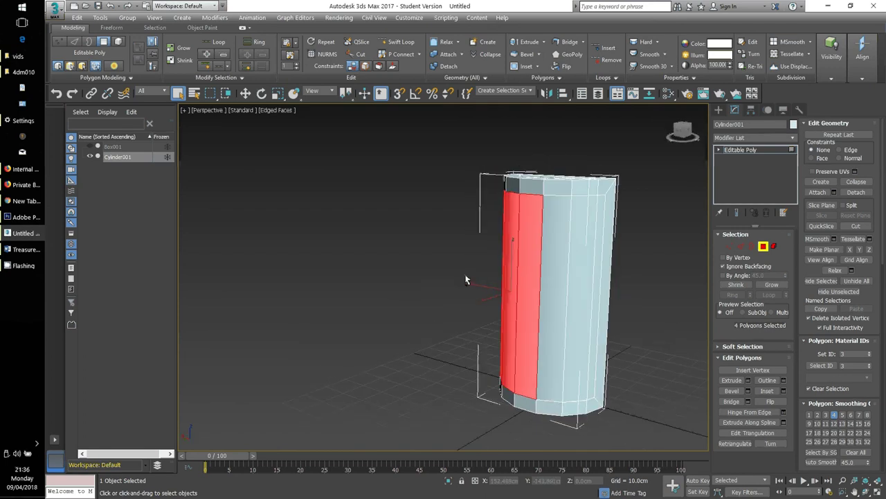
{"action": "left_click_drag", "start_coordinate": [530, 291], "coordinate": [593, 341]}
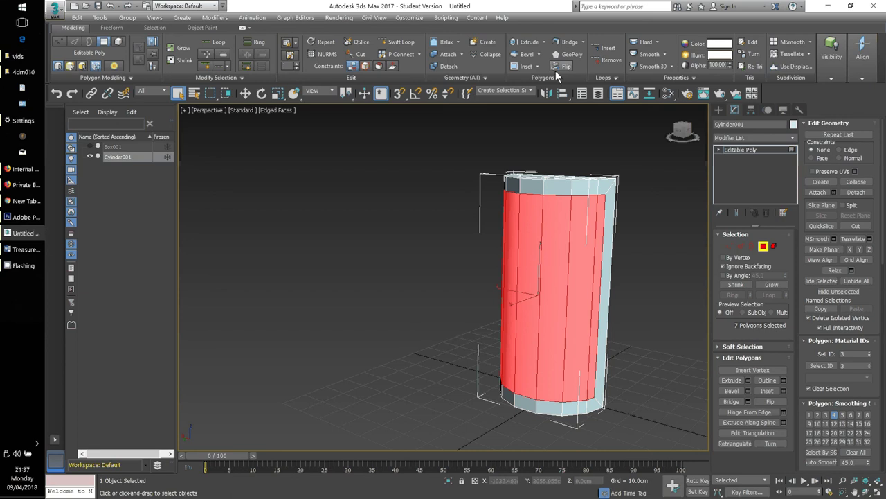
{"action": "left_click", "coordinate": [543, 43]}
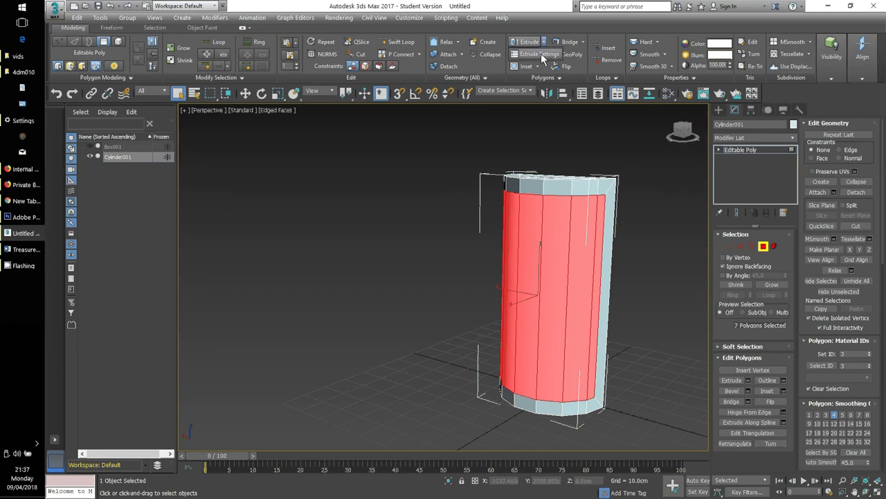
{"action": "left_click", "coordinate": [540, 53]}
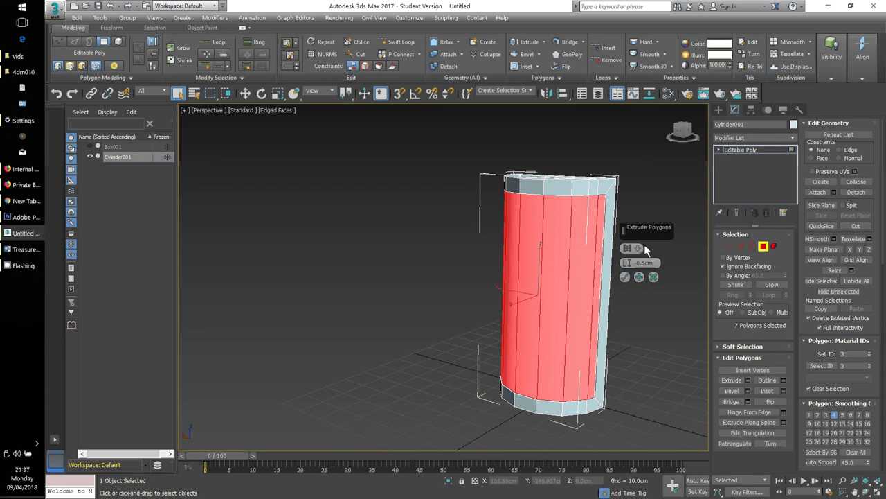
{"action": "left_click", "coordinate": [625, 277]}
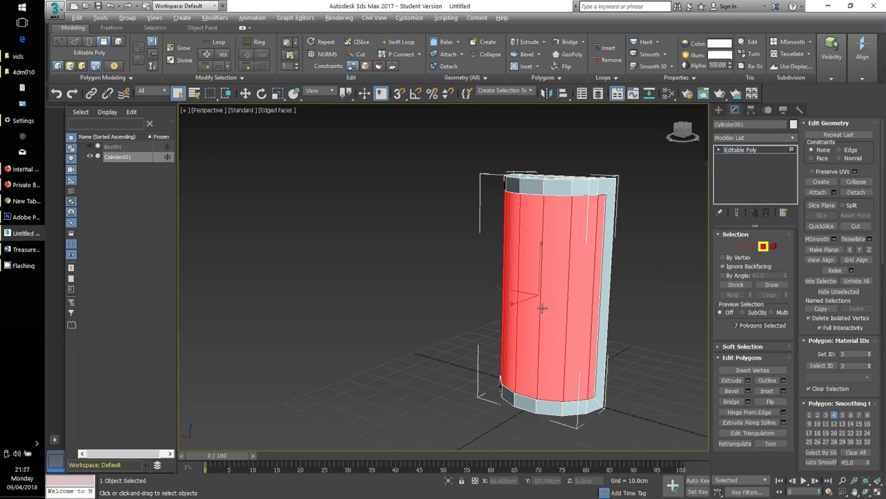
Unhide the box base and return the half cylinder from polygon editing to whole-object level.
{"action": "middle_click_drag", "start_coordinate": [542, 308], "coordinate": [458, 323], "text": "alt"}
{"action": "scroll", "coordinate": [459, 323], "scroll_direction": "down", "scroll_amount": 2}
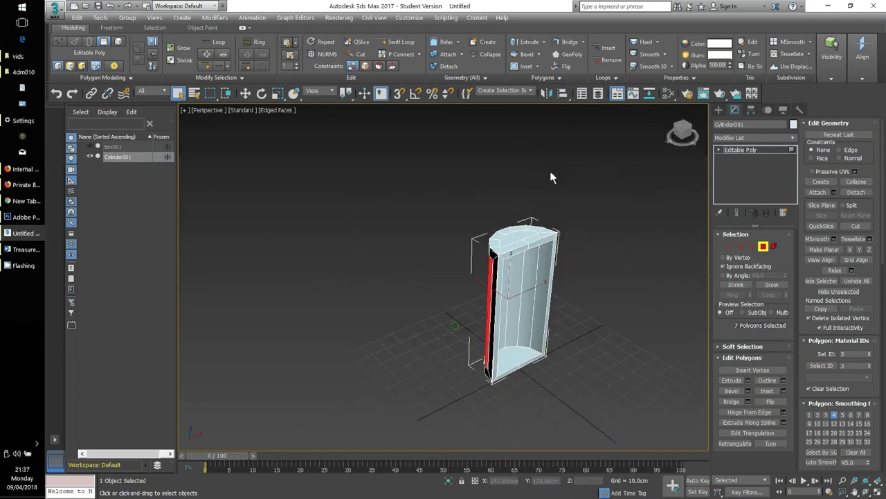
{"action": "middle_click_drag", "start_coordinate": [392, 333], "coordinate": [374, 292]}
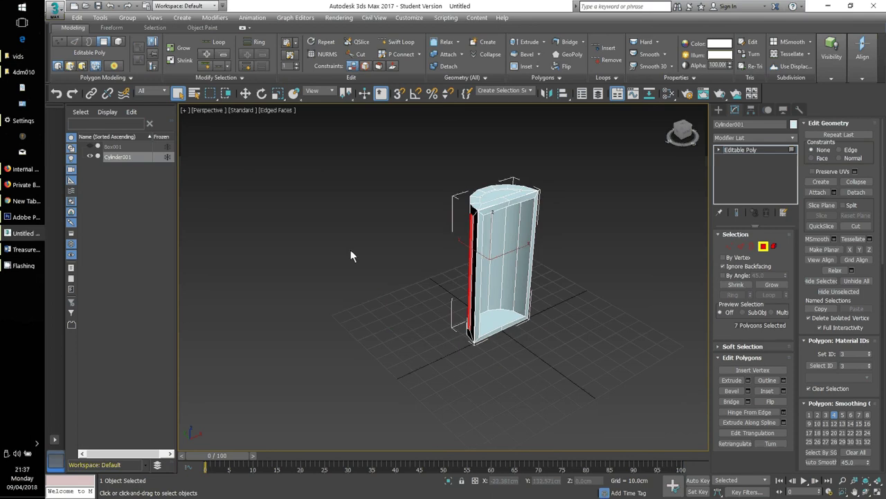
{"action": "left_click", "coordinate": [90, 146]}
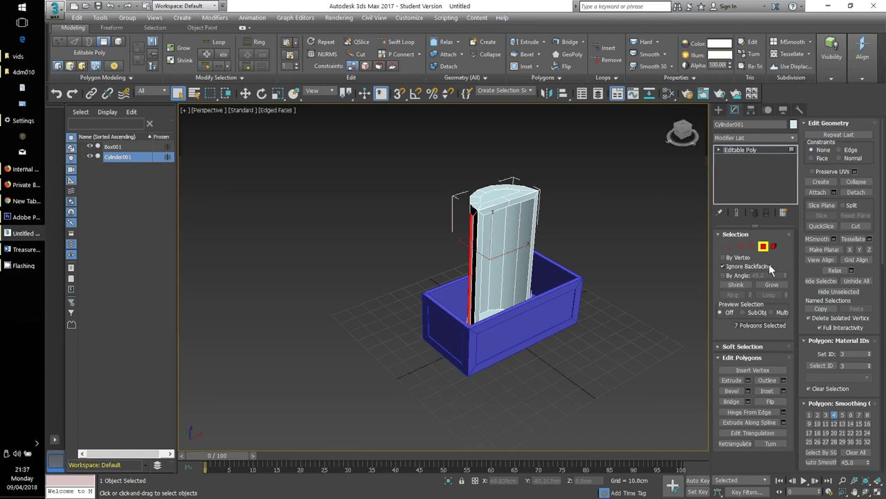
{"action": "left_click", "coordinate": [732, 150]}
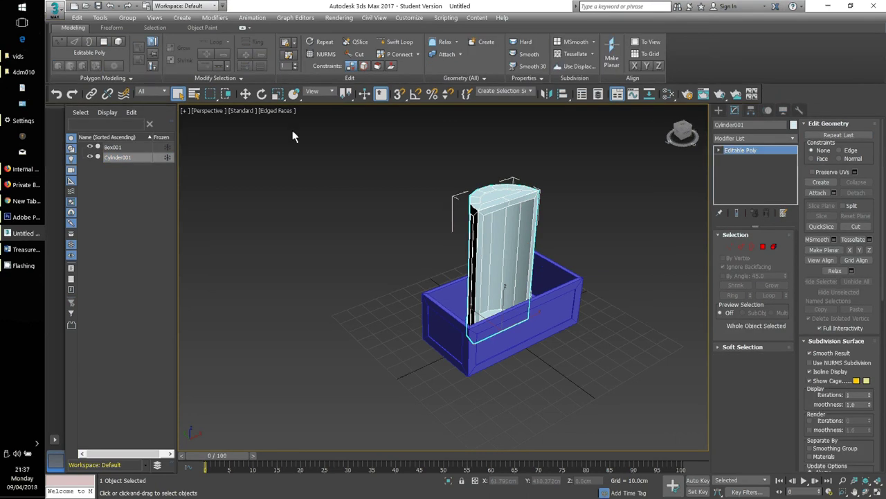
Turn on Angle Snap and rotate the half cylinder 90 degrees about the Z axis.
{"action": "left_click", "coordinate": [414, 95]}
{"action": "left_click", "coordinate": [262, 95]}
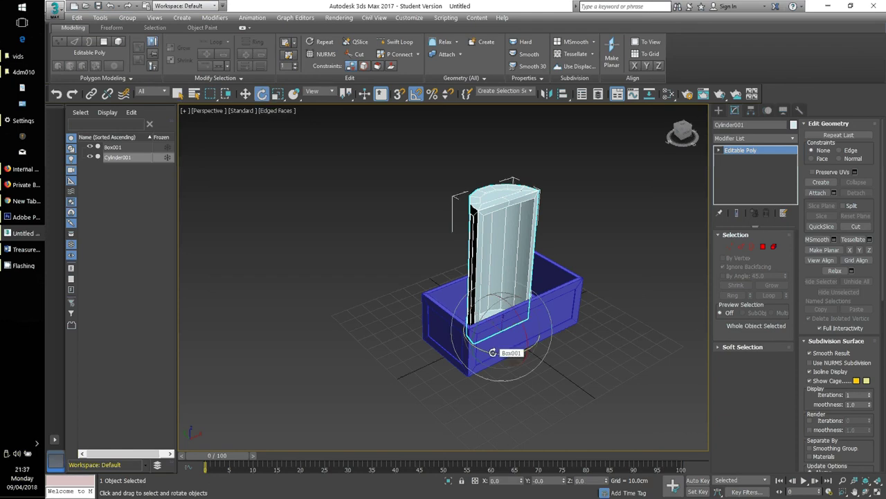
{"action": "left_click_drag", "start_coordinate": [493, 352], "coordinate": [534, 363]}
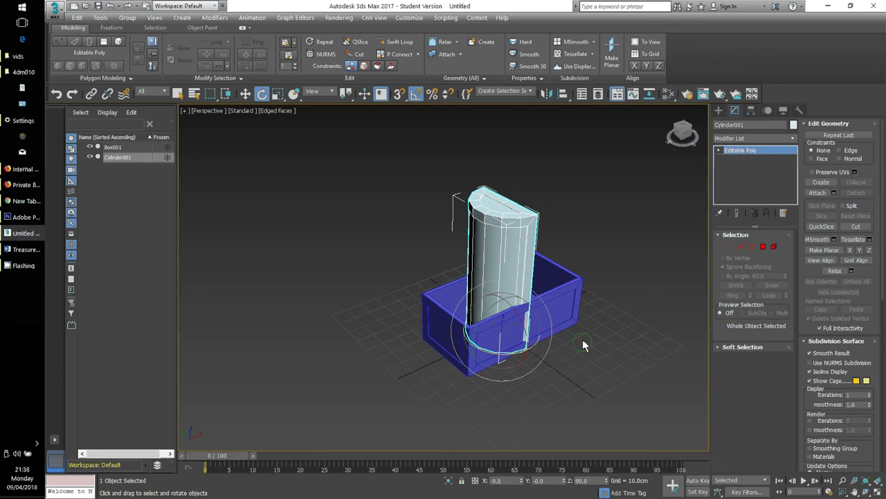
Try laying the half cylinder down with a Y rotation of 90 degrees, then undo that rotation.
{"action": "middle_click_drag", "start_coordinate": [583, 340], "coordinate": [468, 296], "text": "alt"}
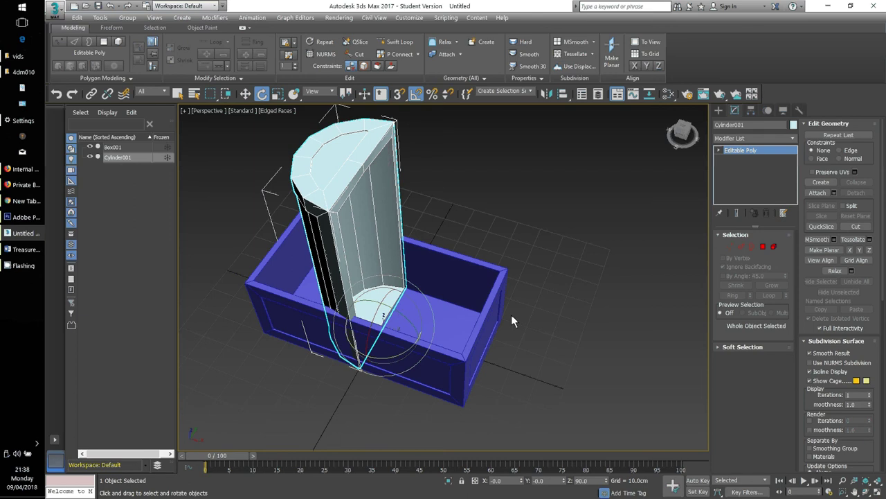
{"action": "left_click", "coordinate": [544, 486]}
{"action": "type", "text": "90"}
{"action": "key", "text": "Return"}
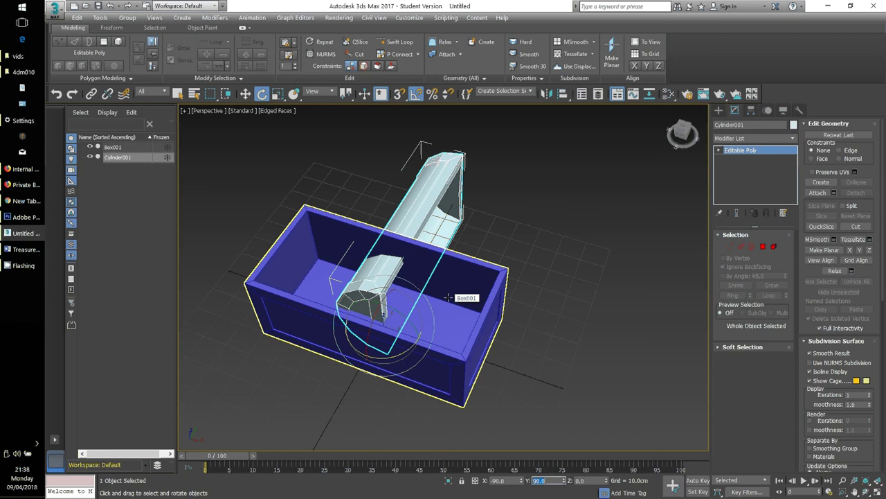
{"action": "left_click", "coordinate": [566, 189]}
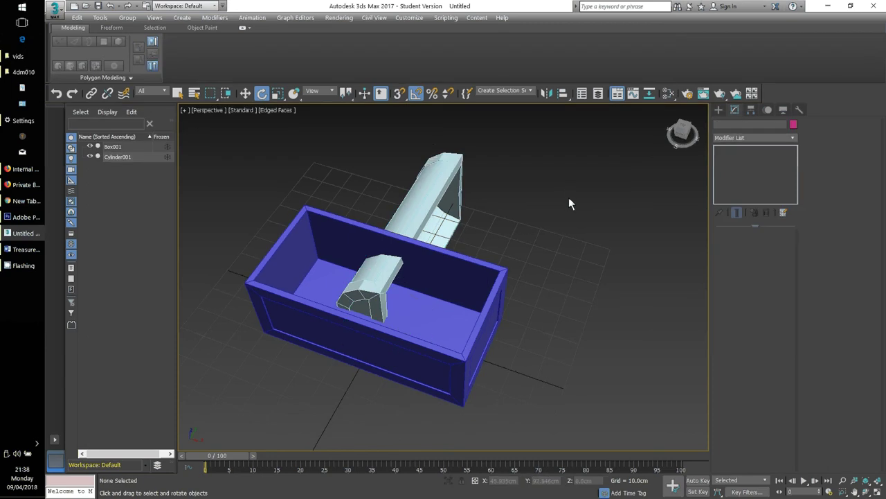
{"action": "key", "text": "ctrl+z"}
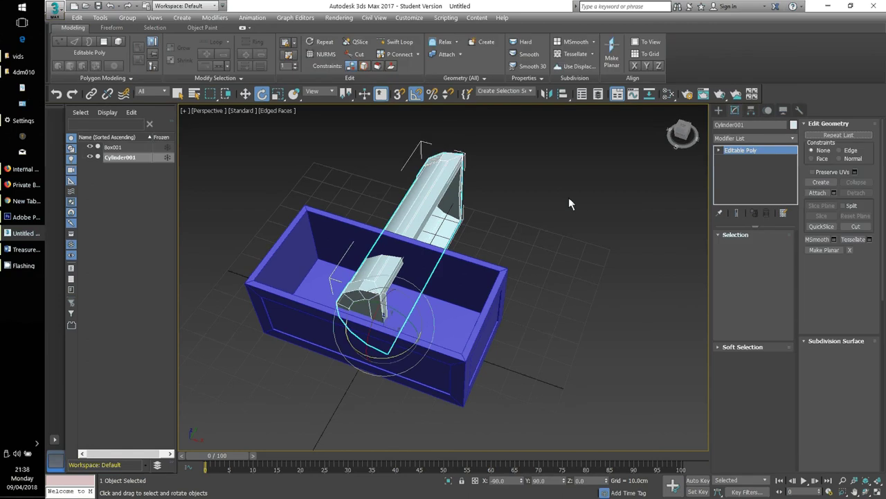
{"action": "key", "text": "ctrl+z"}
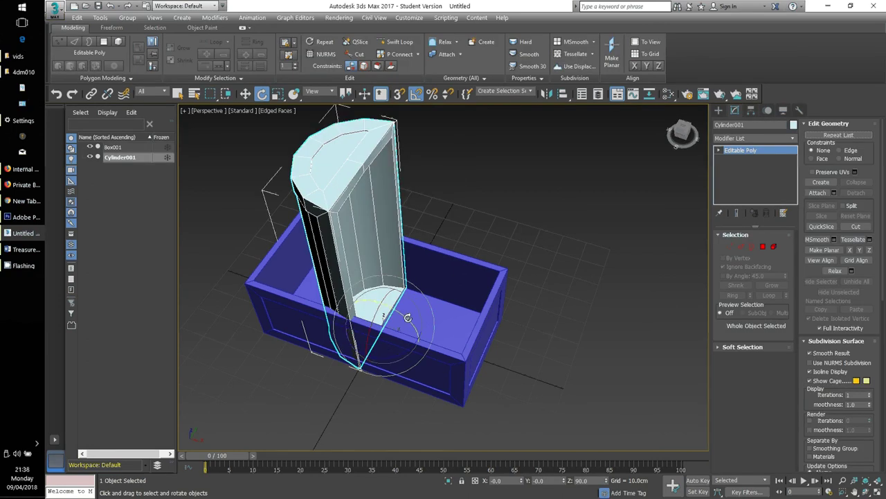
Set the half cylinder's X rotation to 90 degrees to lay it lengthwise along the box.
{"action": "left_click", "coordinate": [508, 480]}
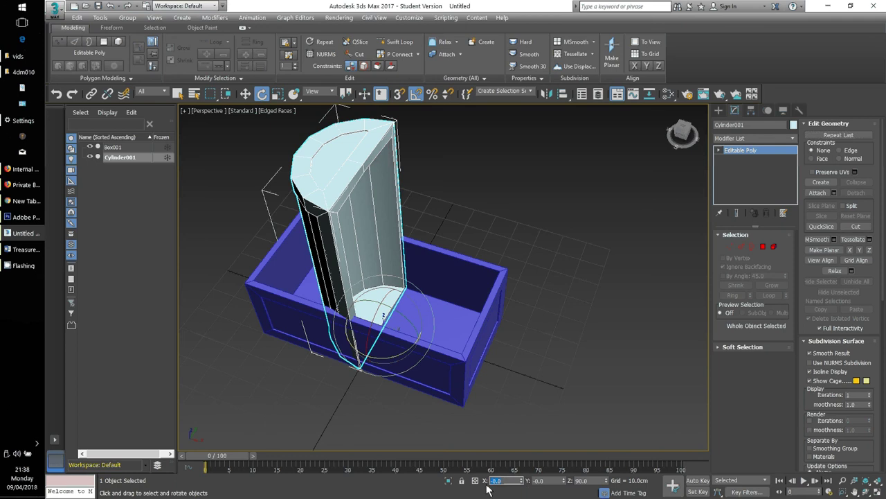
{"action": "type", "text": "0.0"}
{"action": "key", "text": "Return"}
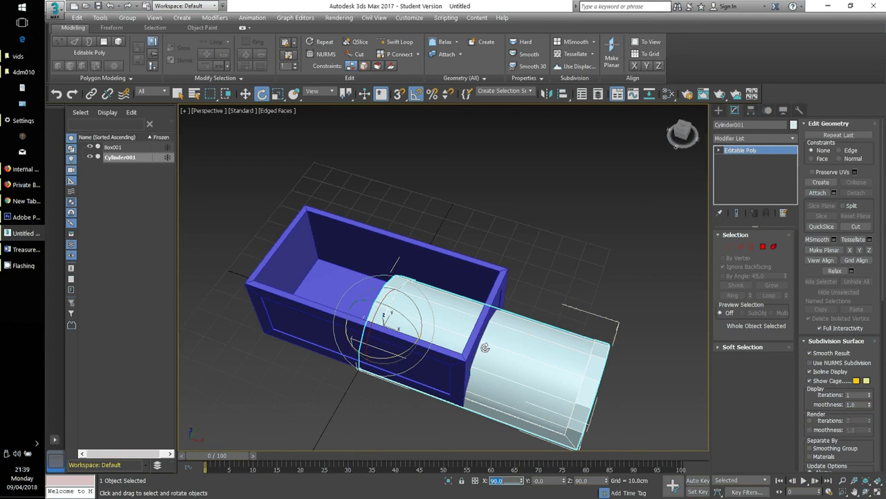
{"action": "middle_click_drag", "start_coordinate": [471, 361], "coordinate": [505, 303], "text": "alt"}
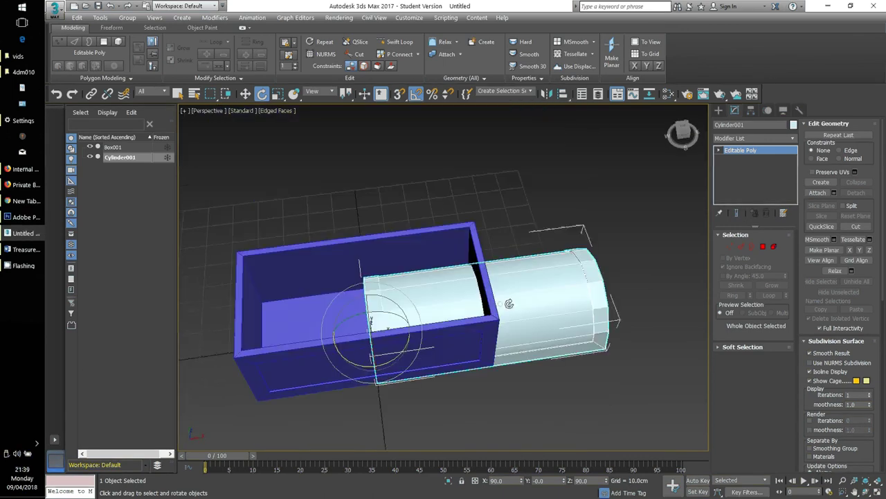
{"action": "middle_click_drag", "start_coordinate": [523, 333], "coordinate": [526, 288], "text": "alt"}
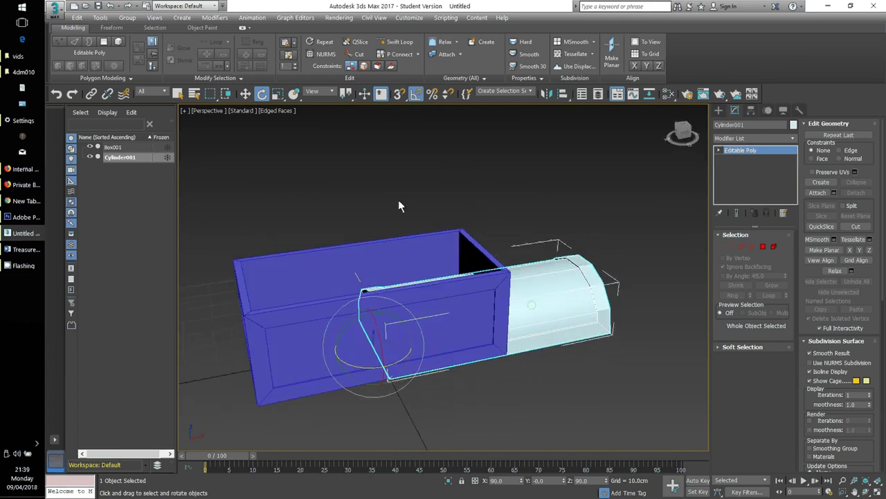
Turn on 3D snapping and move the half cylinder up to a Z position of 30 cm.
{"action": "left_click", "coordinate": [396, 96]}
{"action": "left_click", "coordinate": [416, 95]}
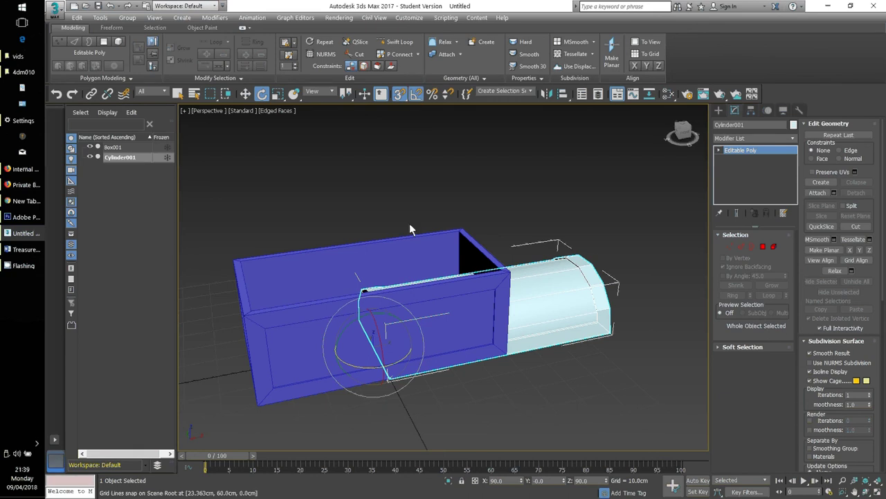
{"action": "left_click", "coordinate": [246, 94]}
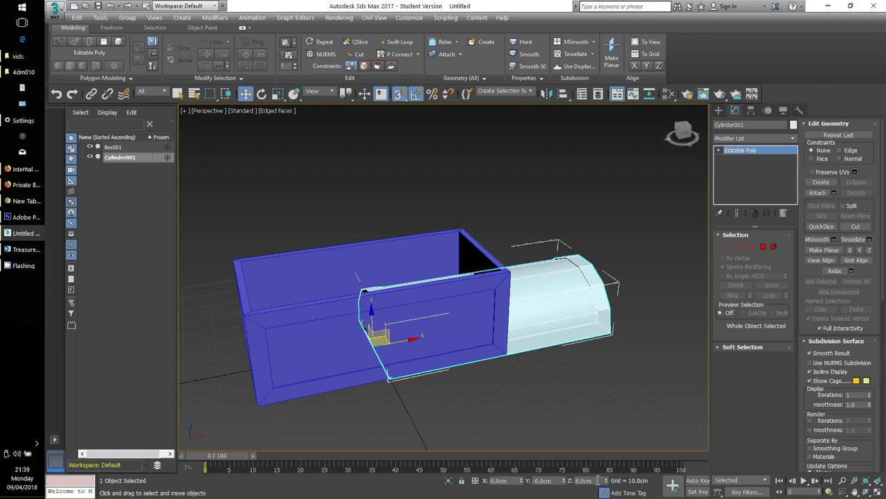
{"action": "left_click", "coordinate": [597, 480]}
{"action": "type", "text": "30"}
{"action": "key", "text": "Return"}
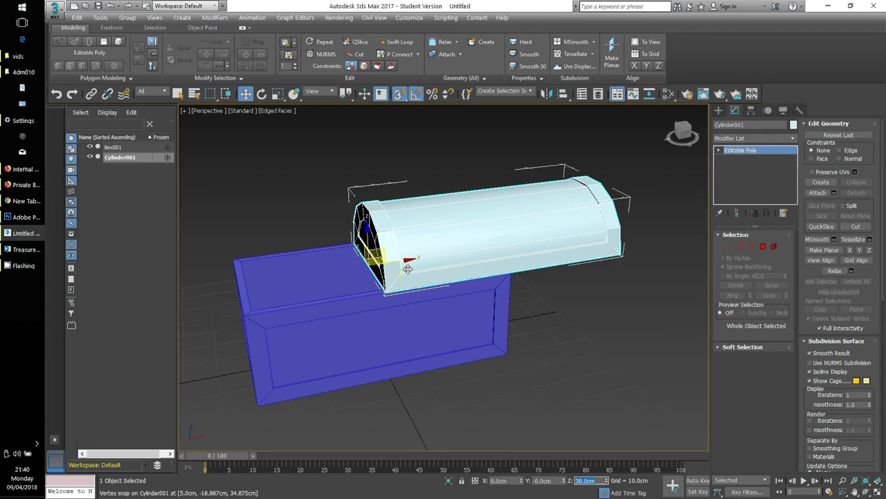
Set the half cylinder's X position to 40 cm.
{"action": "scroll", "coordinate": [408, 268], "scroll_direction": "up", "scroll_amount": 5}
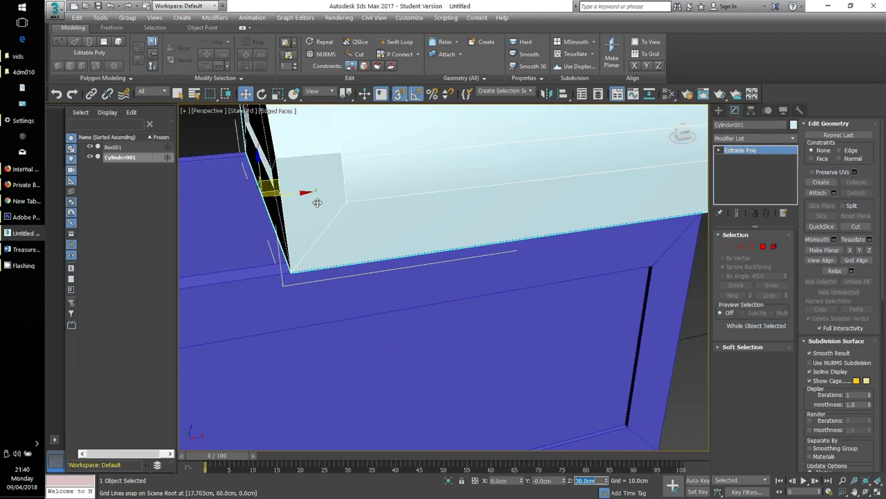
{"action": "scroll", "coordinate": [317, 201], "scroll_direction": "down", "scroll_amount": 5}
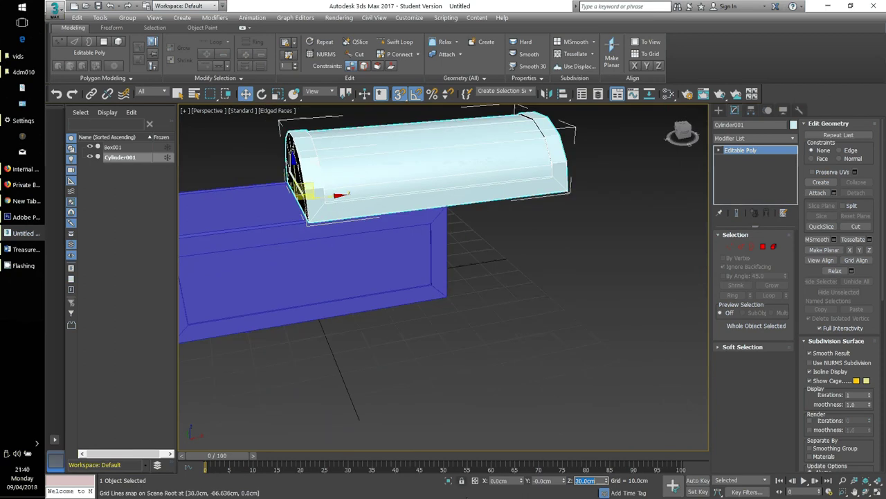
{"action": "left_click", "coordinate": [499, 480]}
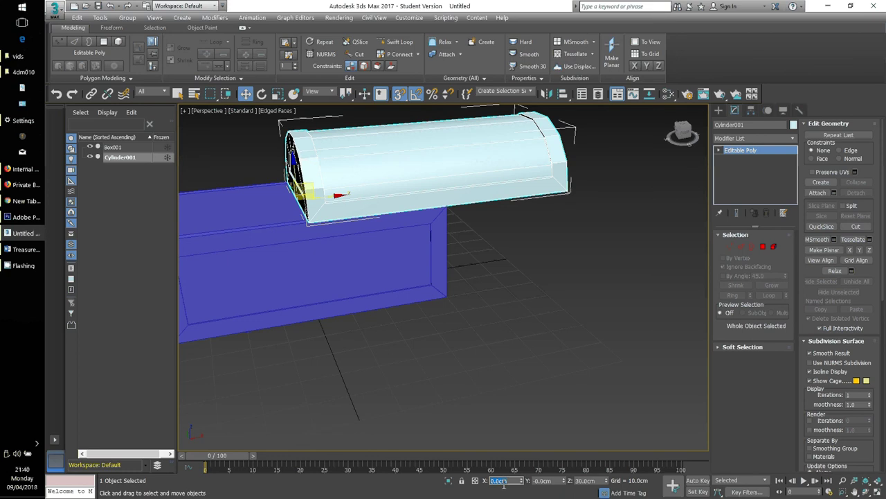
{"action": "type", "text": "40"}
{"action": "key", "text": "Return"}
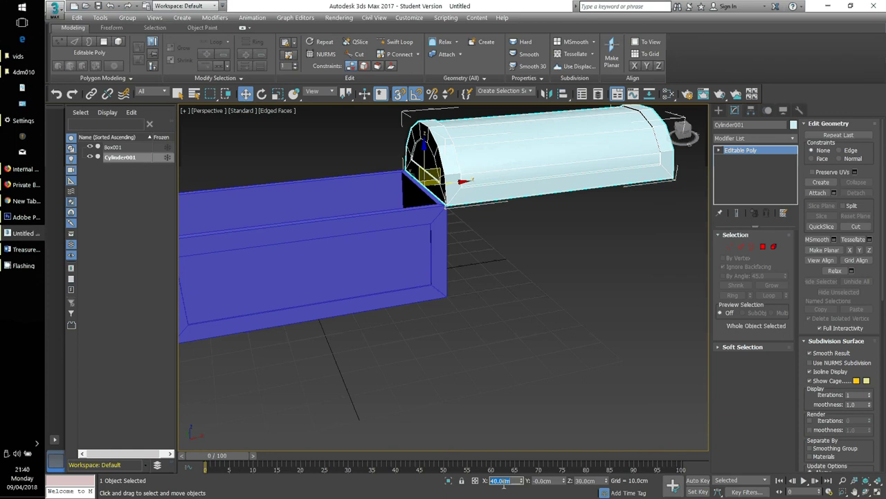
Set the half-cylinder lid's X position to -40 cm so it sits directly over the box.
{"action": "key", "text": "BackSpace"}
{"action": "type", "text": "-40"}
{"action": "key", "text": "Return"}
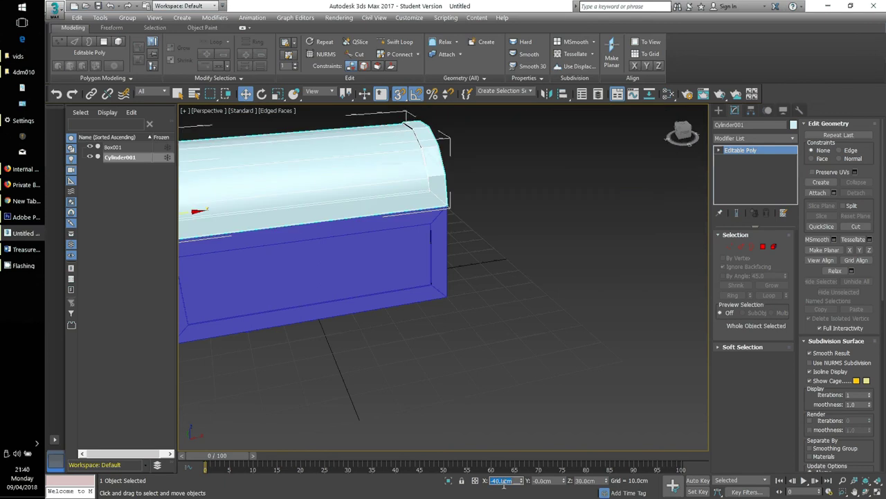
{"action": "scroll", "coordinate": [409, 294], "scroll_direction": "down", "scroll_amount": 4}
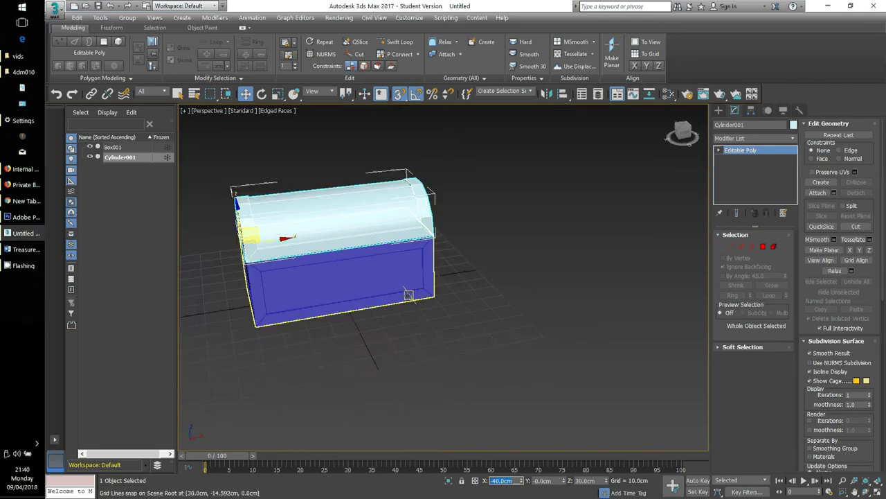
{"action": "scroll", "coordinate": [408, 295], "scroll_direction": "down", "scroll_amount": 3}
{"action": "middle_click_drag", "start_coordinate": [352, 328], "coordinate": [394, 374]}
{"action": "scroll", "coordinate": [394, 374], "scroll_direction": "up", "scroll_amount": 4}
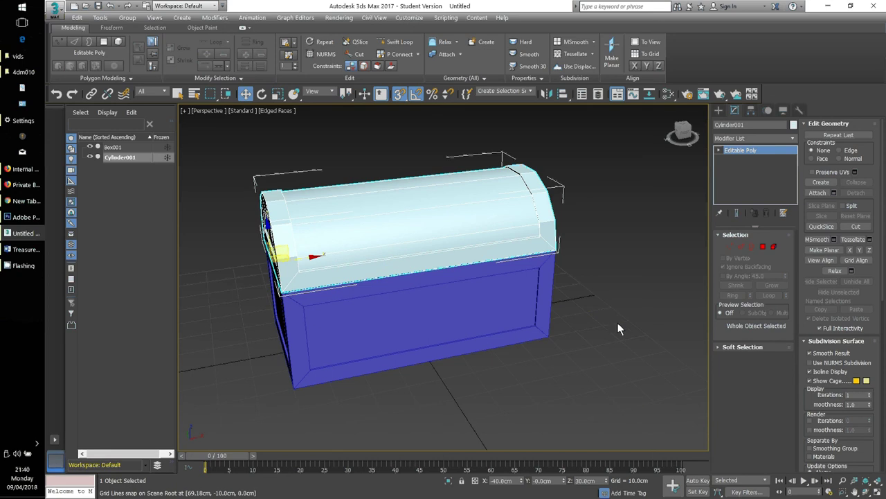
Turn off 3D snapping and view the chest from its front corner.
{"action": "left_click", "coordinate": [399, 94]}
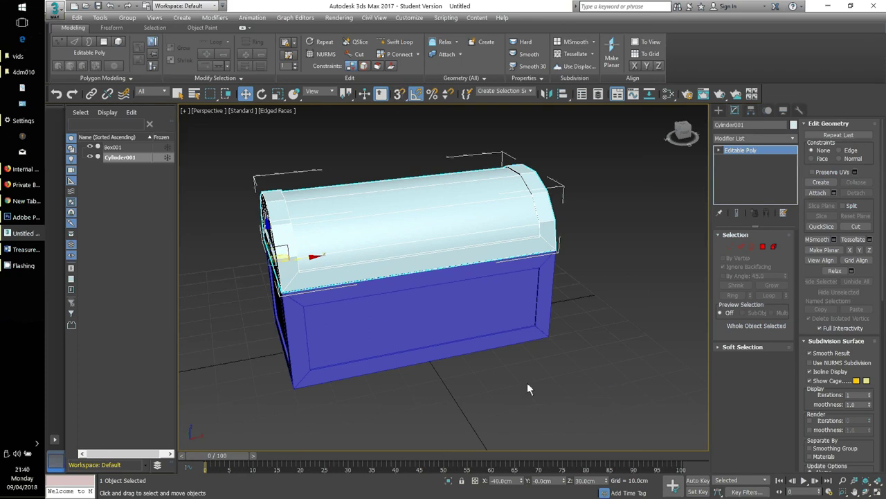
{"action": "middle_click_drag", "start_coordinate": [445, 375], "coordinate": [470, 389], "text": "alt"}
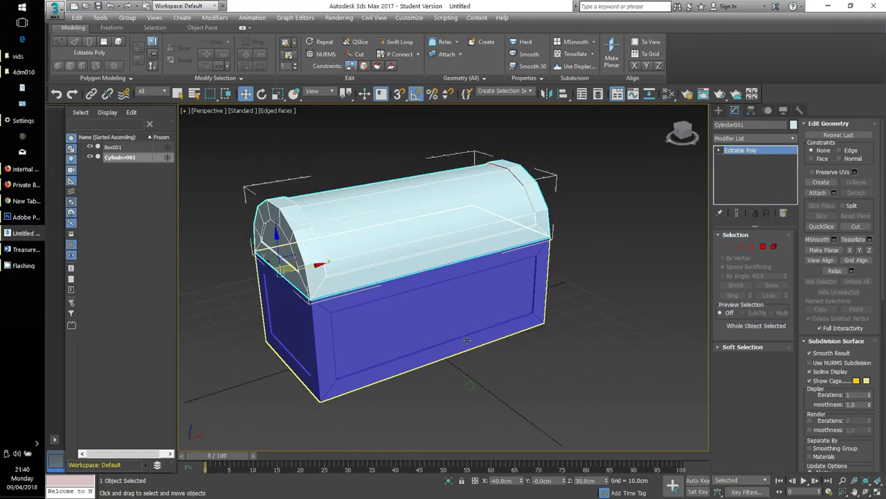
{"action": "middle_click_drag", "start_coordinate": [468, 340], "coordinate": [544, 361]}
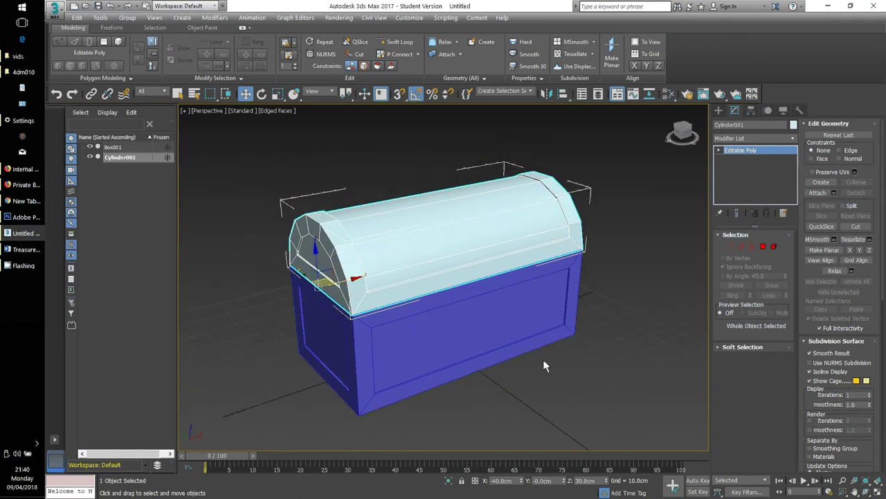